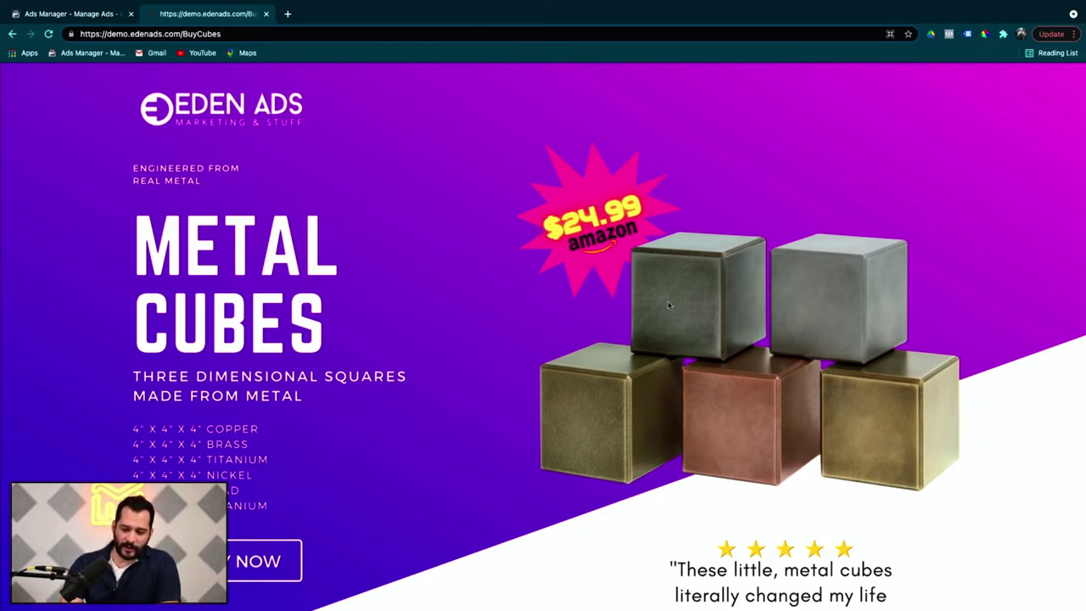
# - Scroll the landing page past its five-star reviews to the 'Metal Cubes The Video' section
pyautogui.scroll(-4, 438, 182)
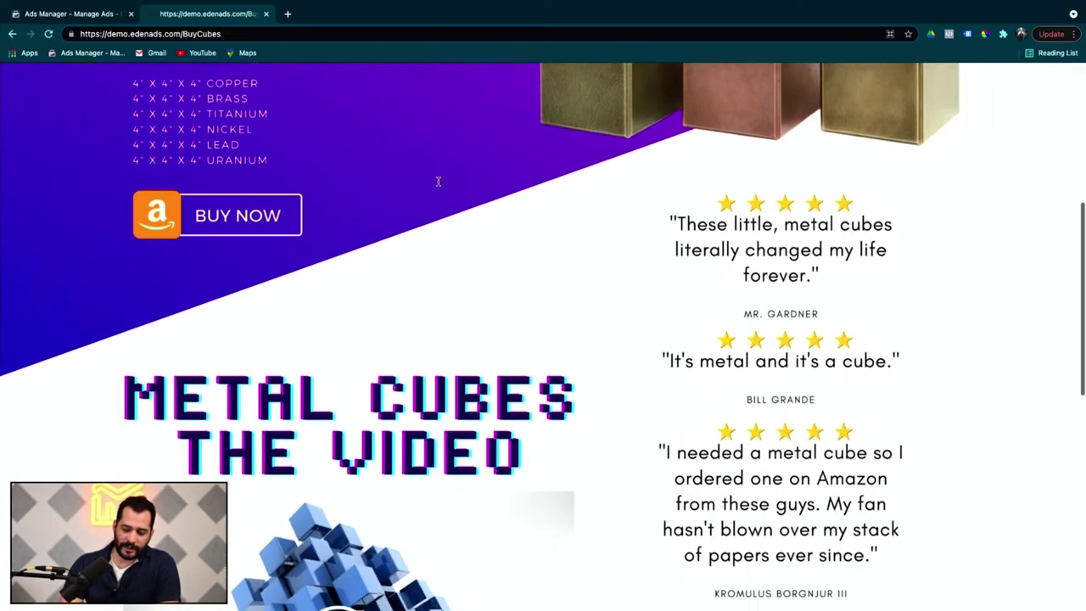
pyautogui.scroll(1, 439, 182)
pyautogui.scroll(-2, 438, 181)
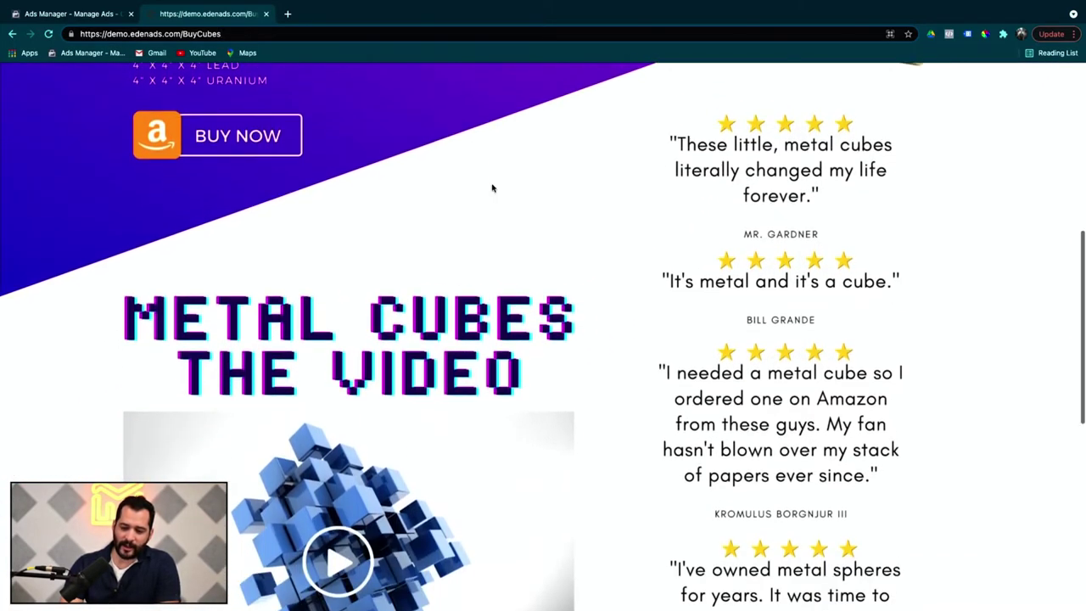
pyautogui.scroll(-3, 492, 187)
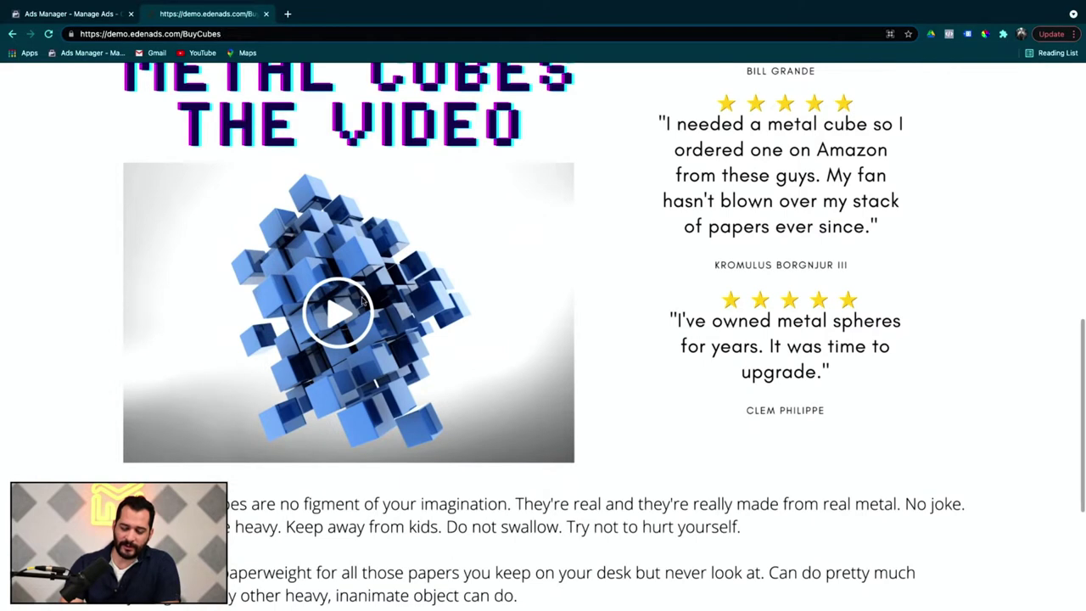
pyautogui.scroll(-2, 363, 299)
pyautogui.scroll(3, 363, 298)
pyautogui.scroll(3, 361, 298)
pyautogui.scroll(-2, 361, 299)
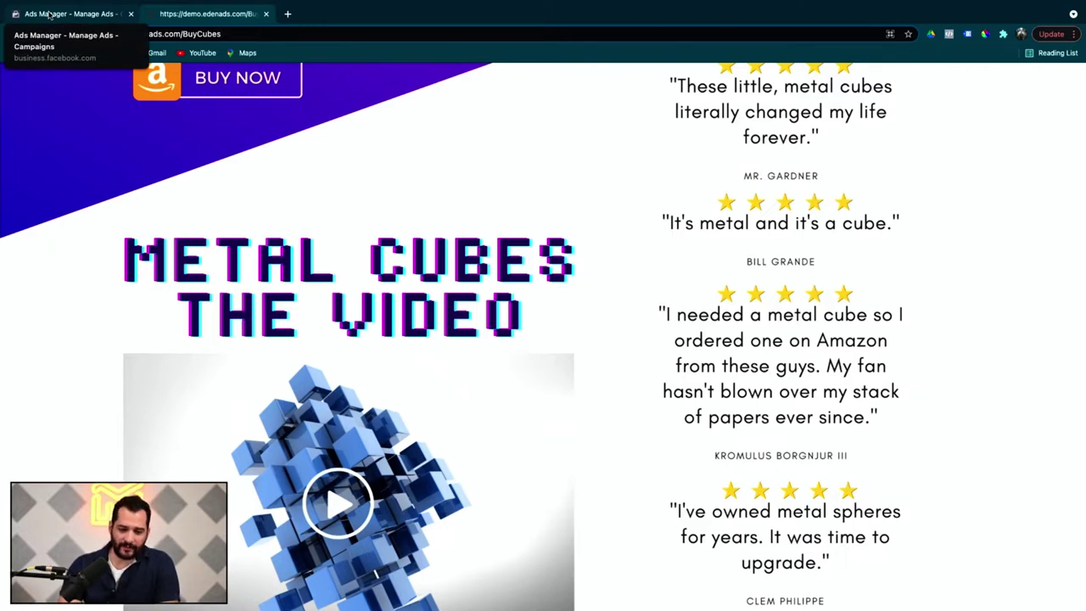
# - Go from the Ads Manager campaigns list to Business Settings
pyautogui.click(49, 14)
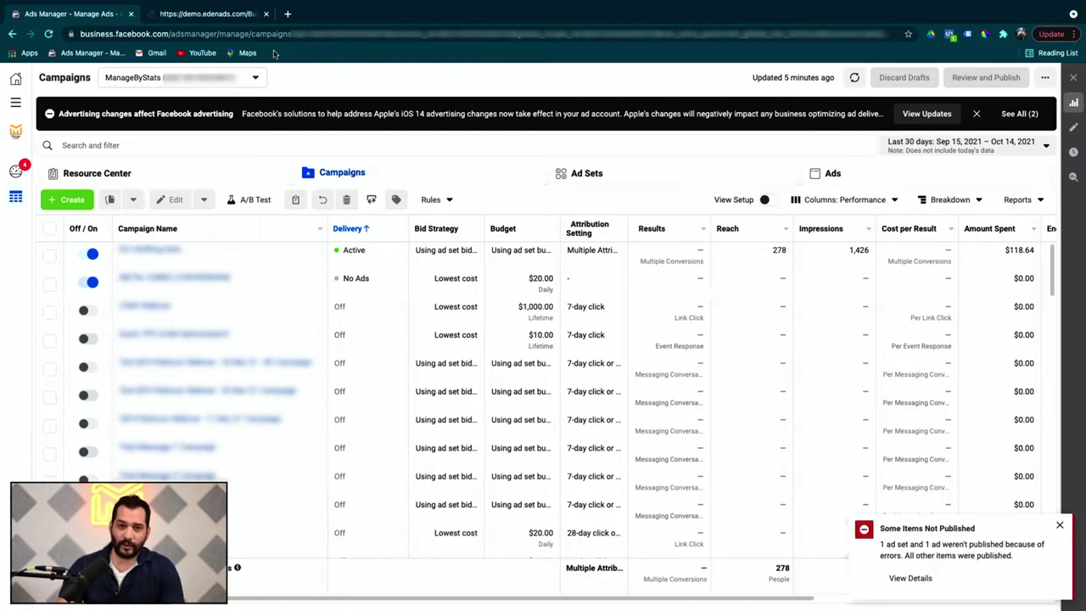
pyautogui.click(15, 103)
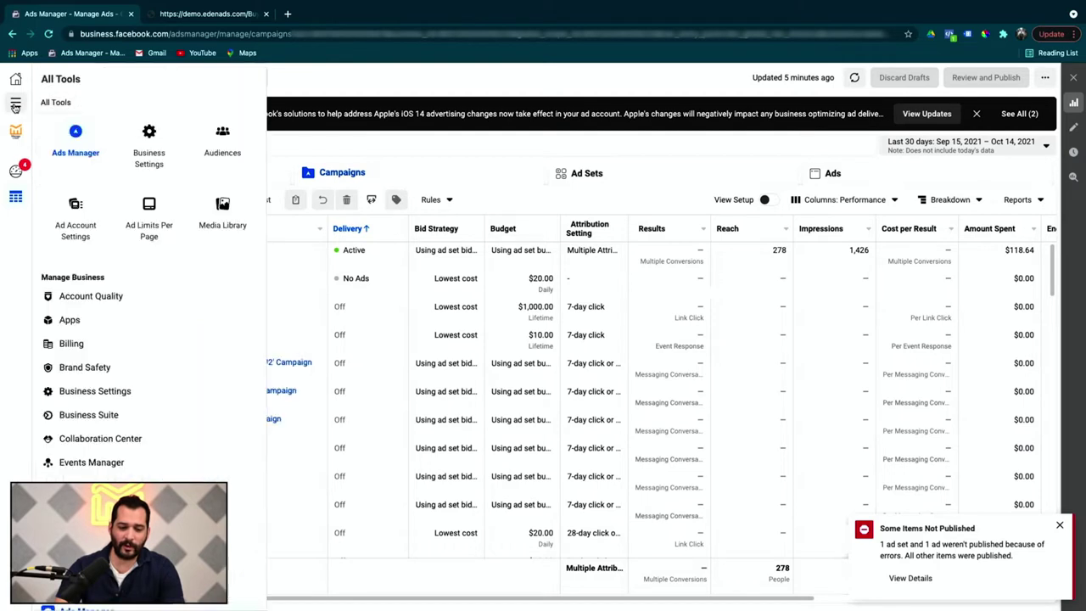
pyautogui.click(155, 146)
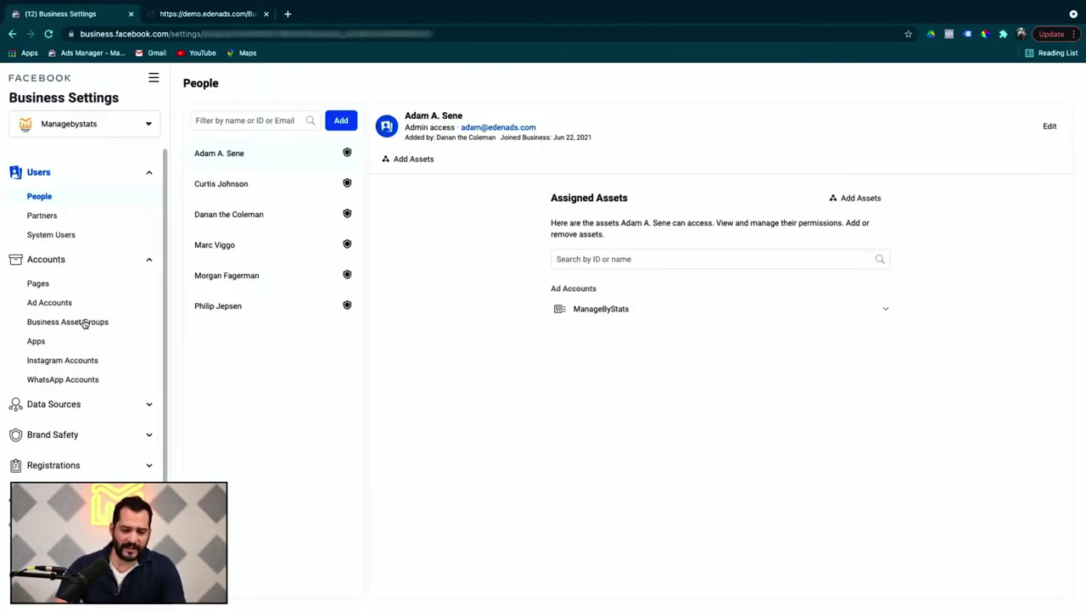
pyautogui.click(154, 79)
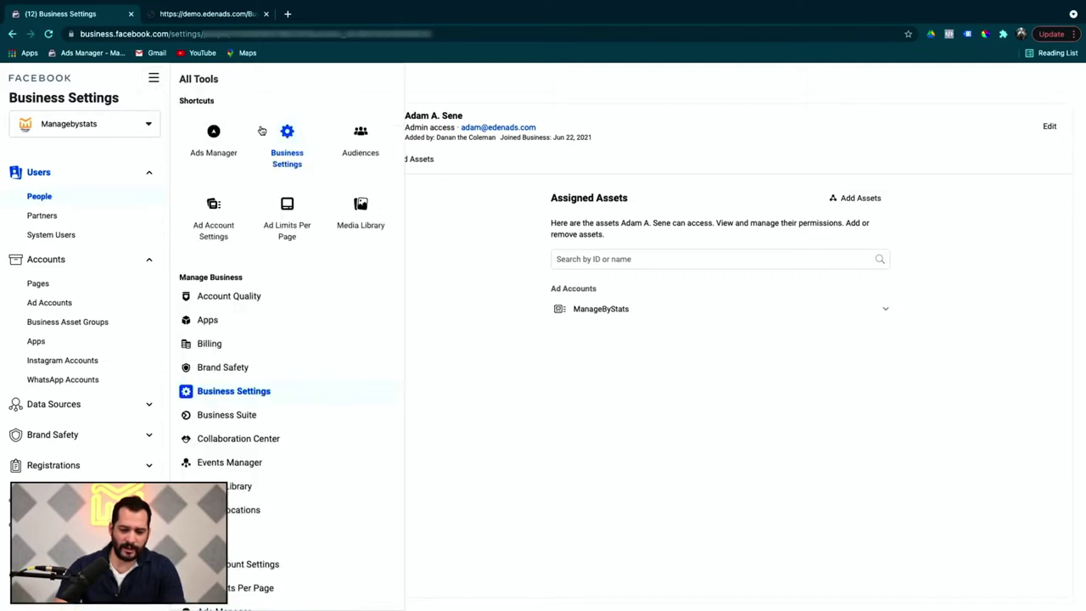
pyautogui.click(443, 97)
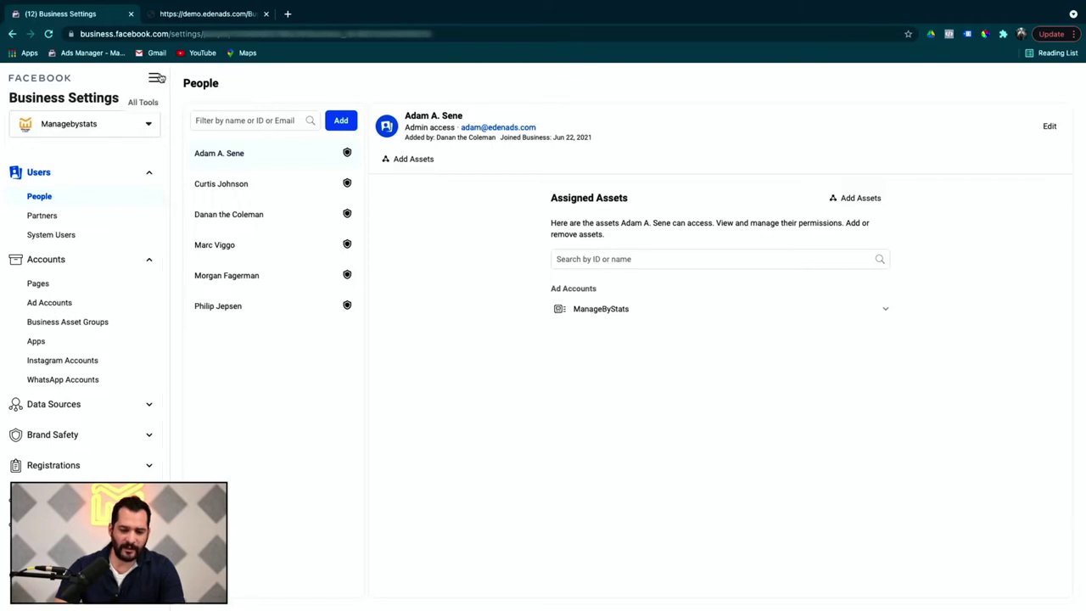
# - Review the business's ad accounts and add-account options, then go to Audiences
pyautogui.click(42, 305)
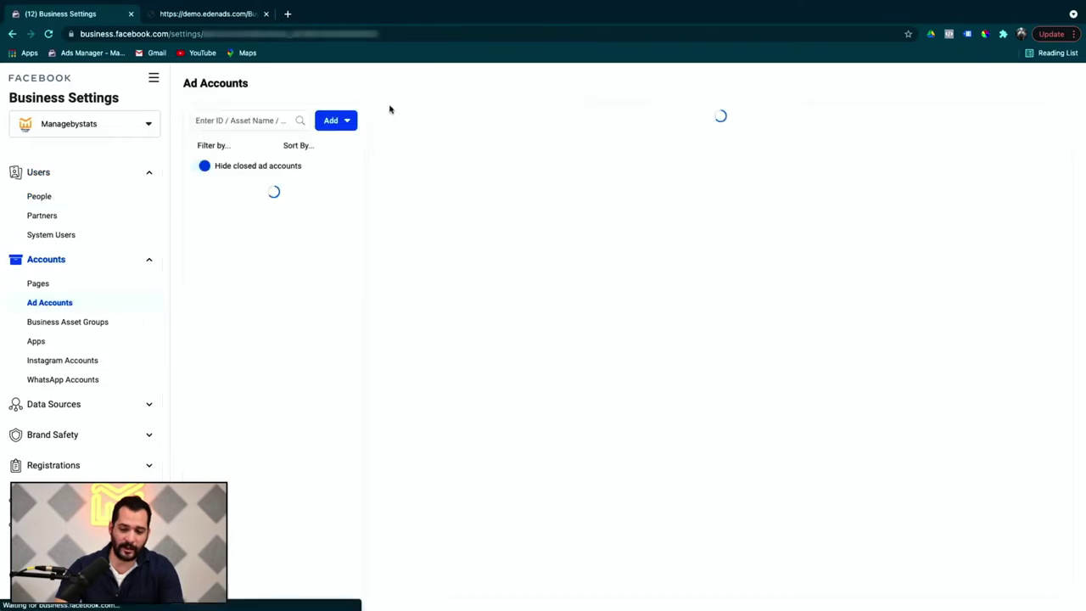
pyautogui.click(343, 122)
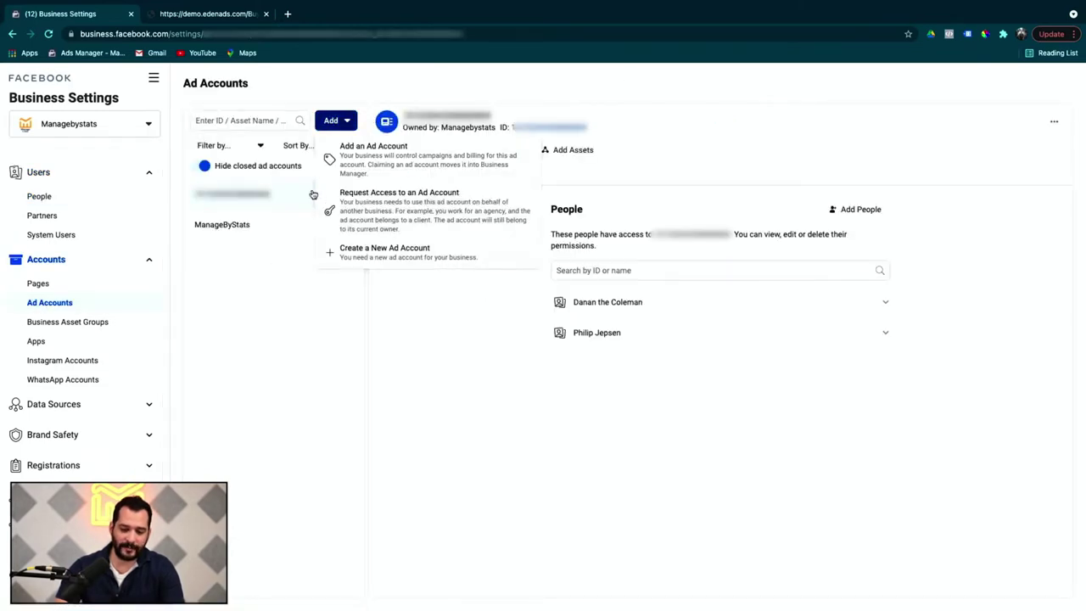
pyautogui.click(156, 81)
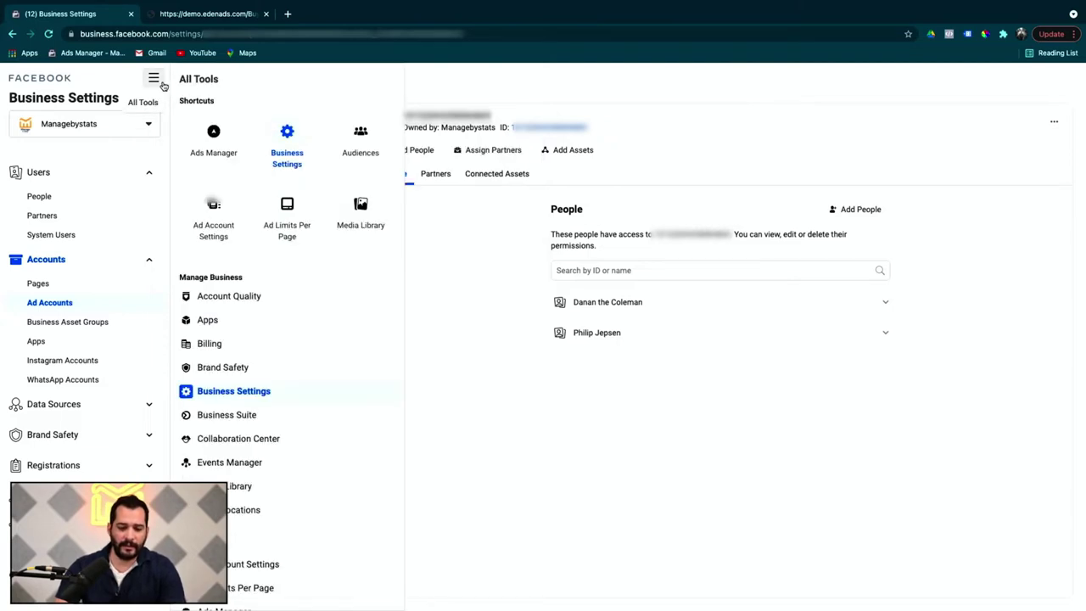
pyautogui.click(361, 148)
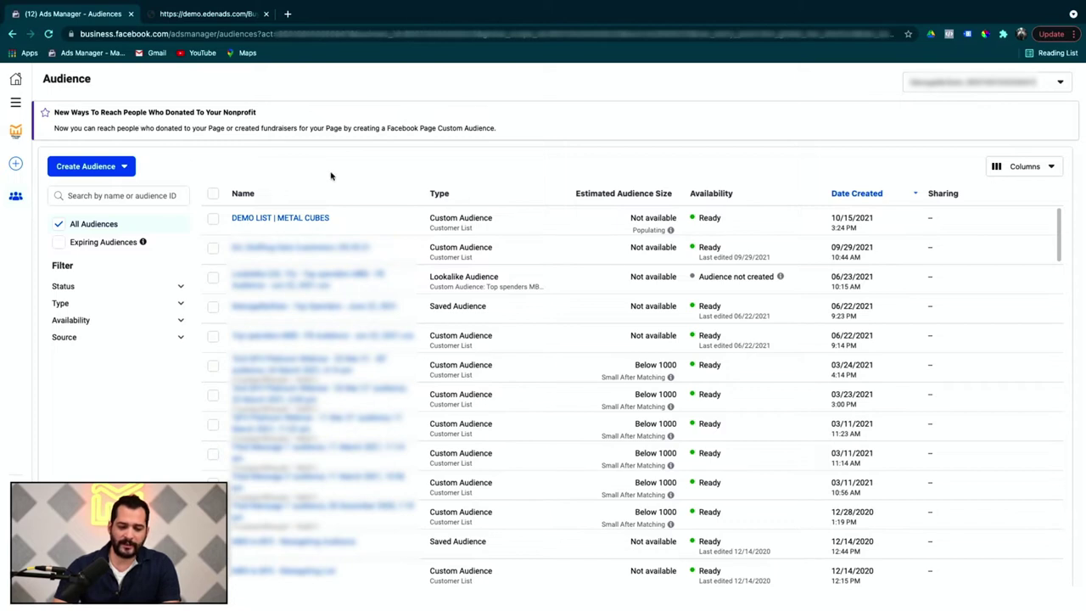
# - Start a new Custom Audience sourced from a customer list
pyautogui.click(119, 167)
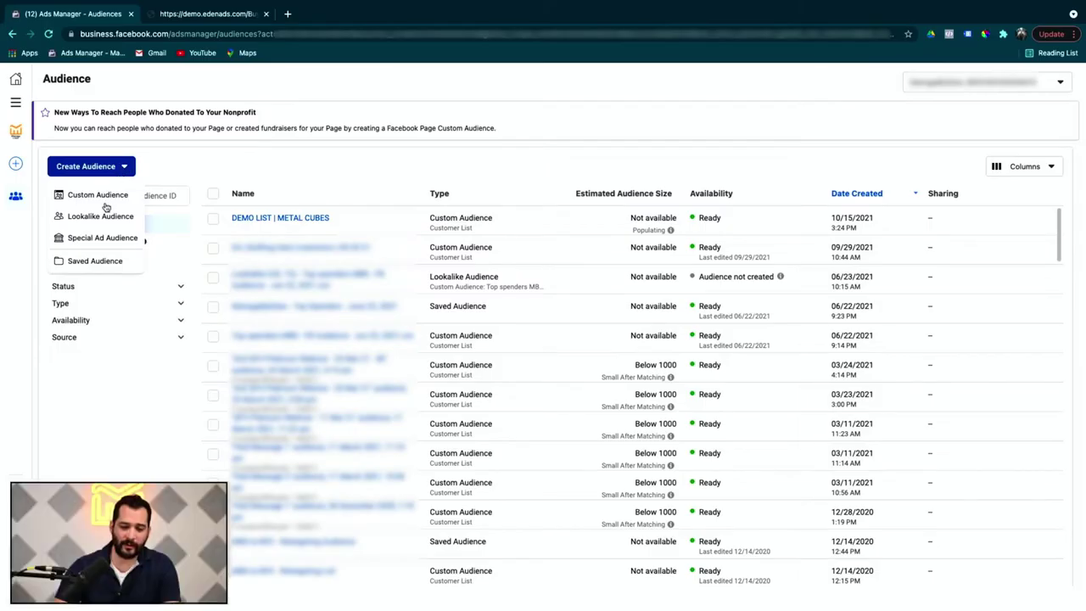
pyautogui.click(98, 195)
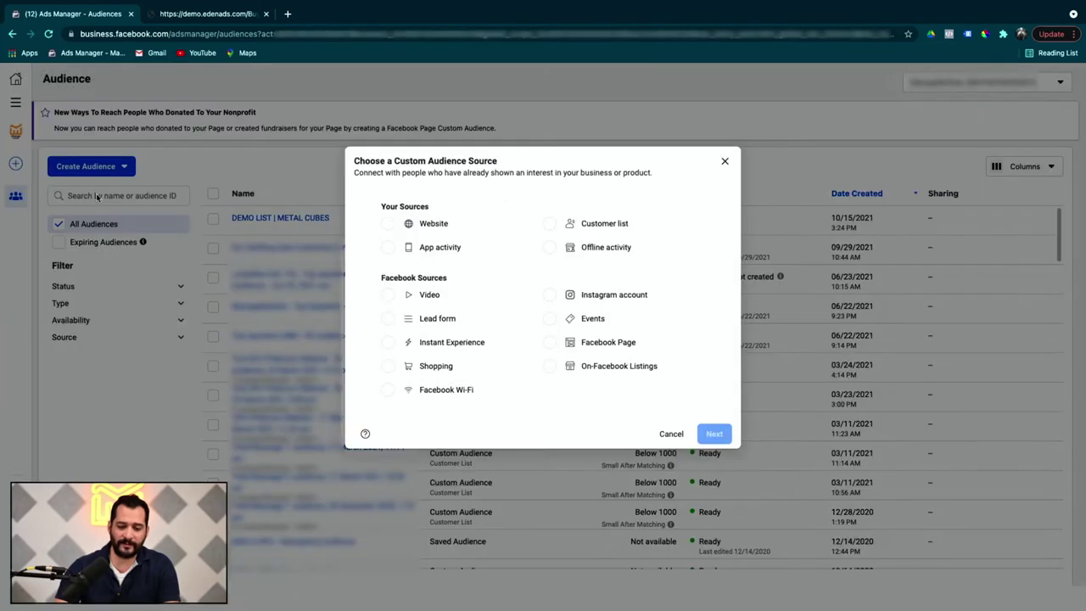
pyautogui.click(550, 223)
pyautogui.click(721, 440)
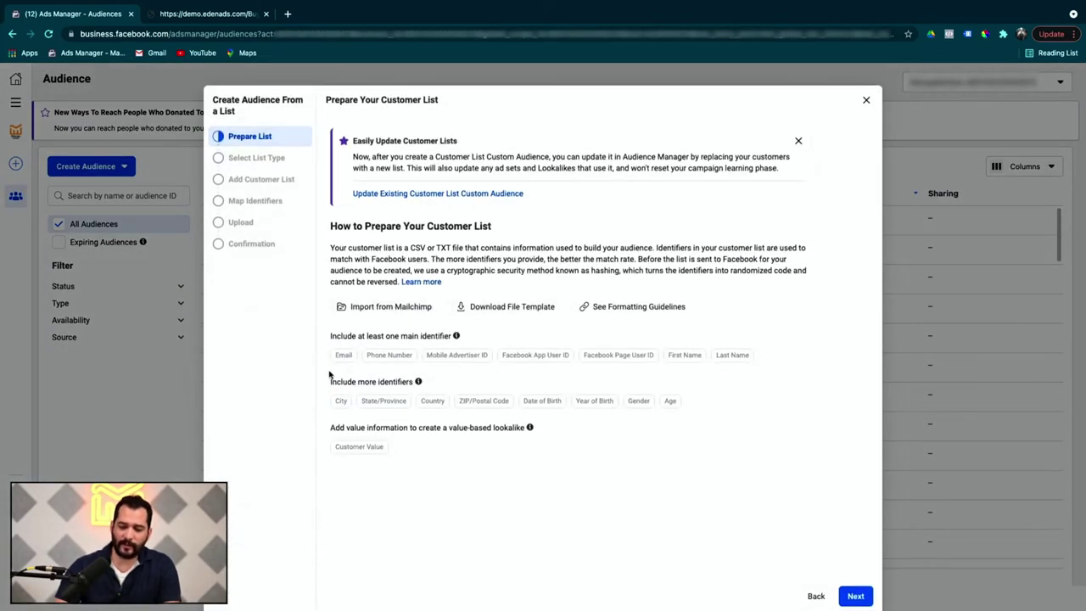
# - Answer No to whether the customer list includes a customer value column
pyautogui.click(855, 597)
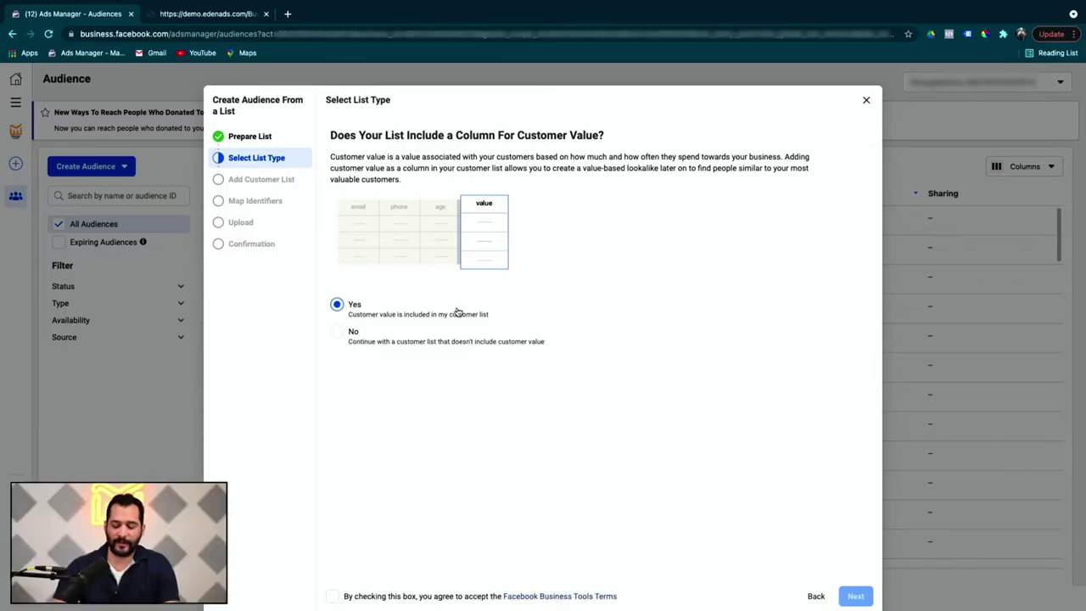
pyautogui.click(360, 338)
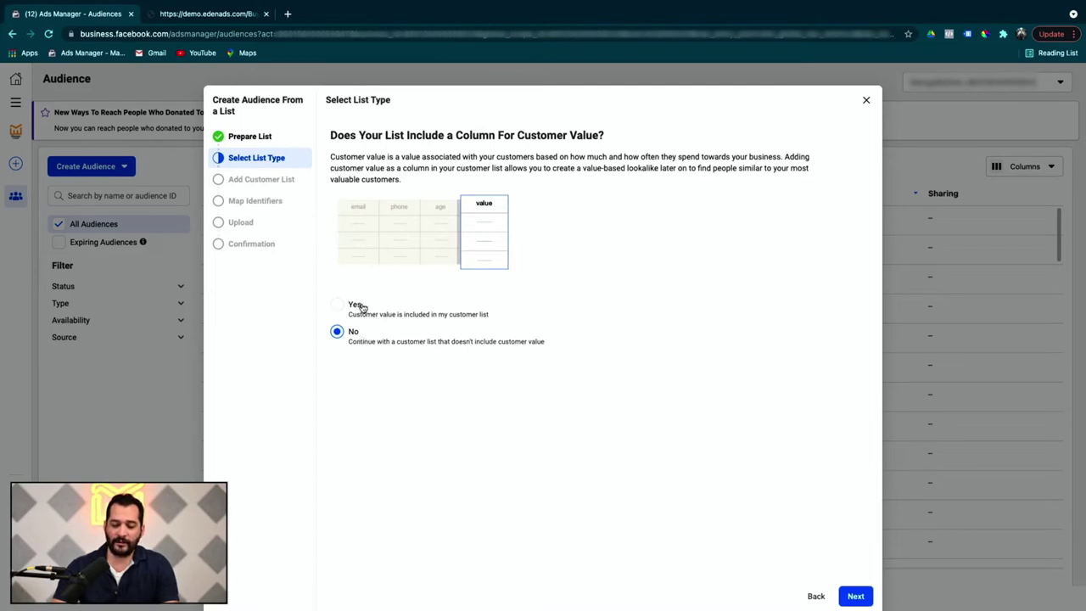
pyautogui.click(363, 307)
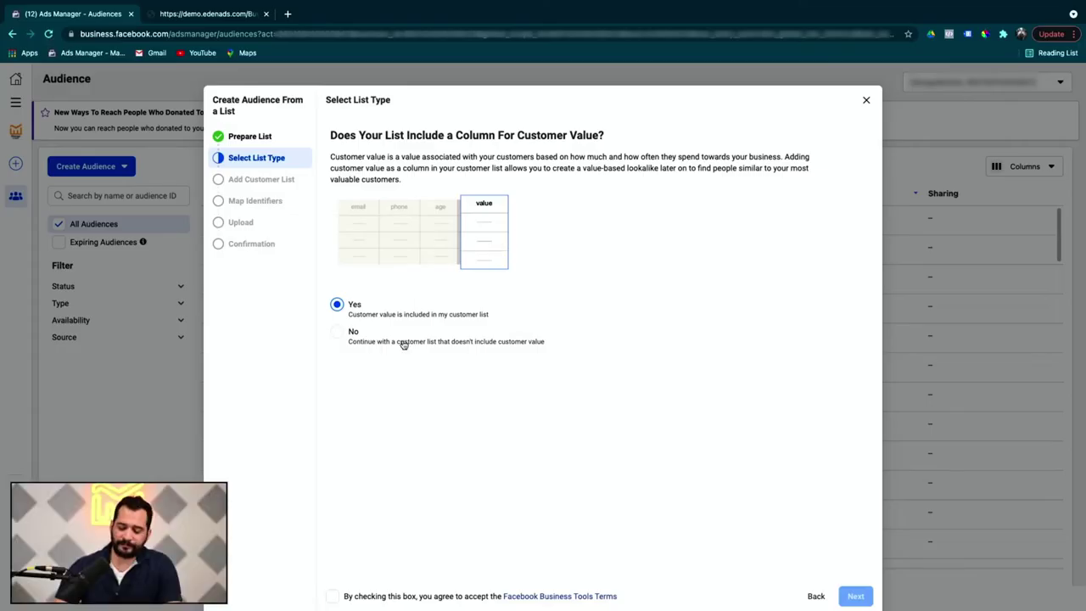
pyautogui.click(344, 338)
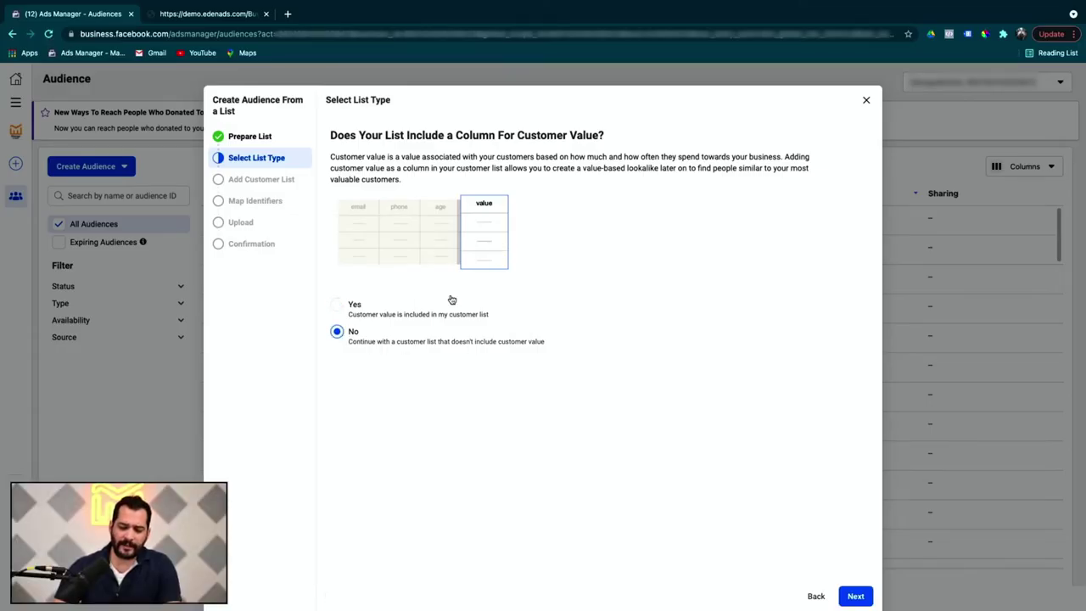
# - Upload demo list.csv from Downloads as audience 'METAL CUBES | DEMO' and continue to mapping
pyautogui.click(857, 597)
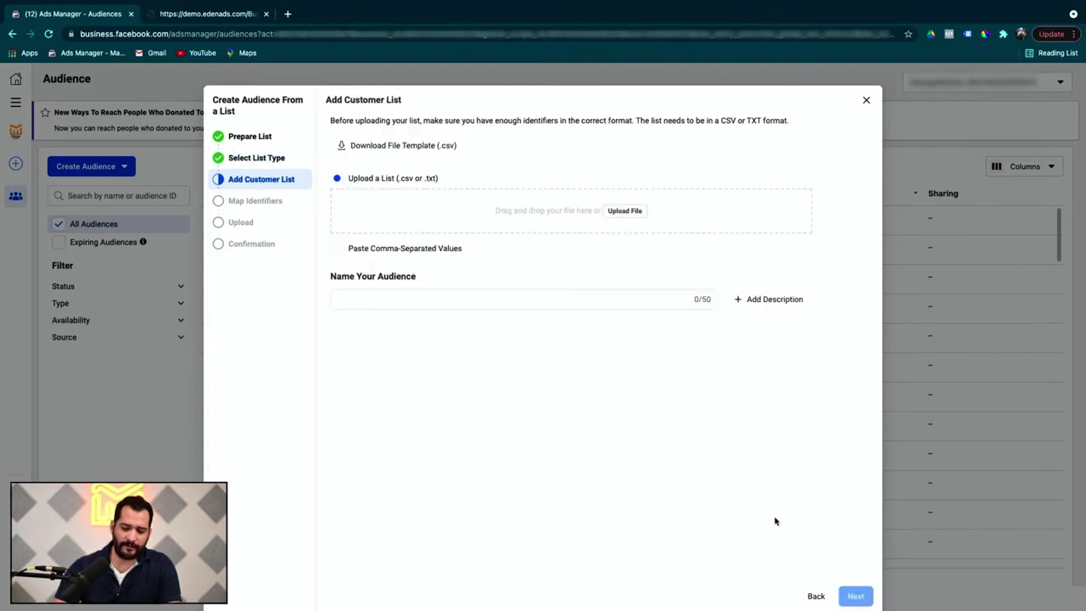
pyautogui.click(633, 212)
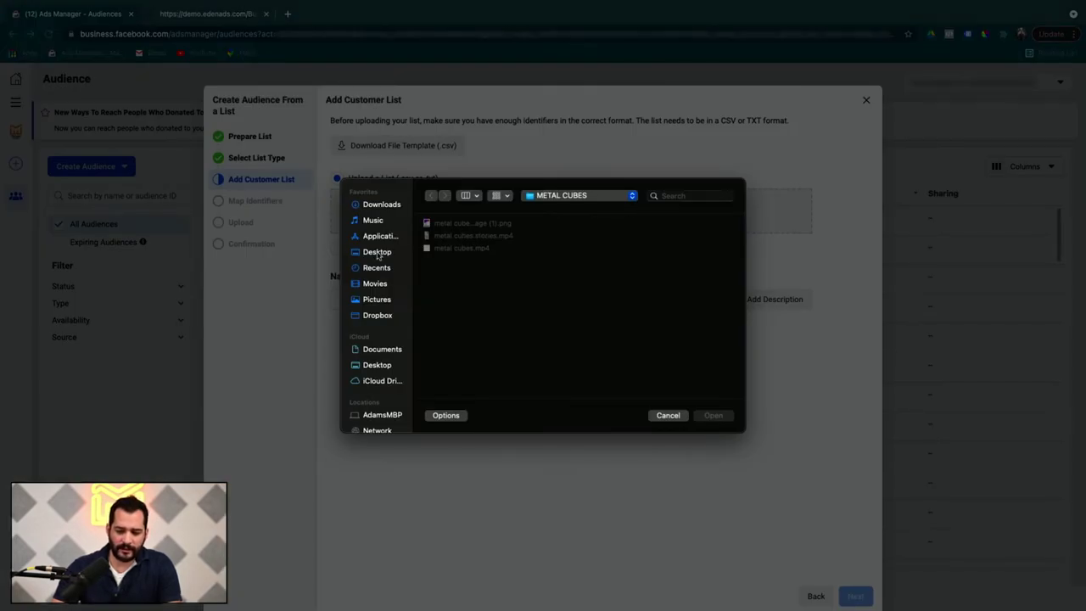
pyautogui.click(383, 205)
pyautogui.scroll(-5, 489, 293)
pyautogui.doubleClick(459, 276)
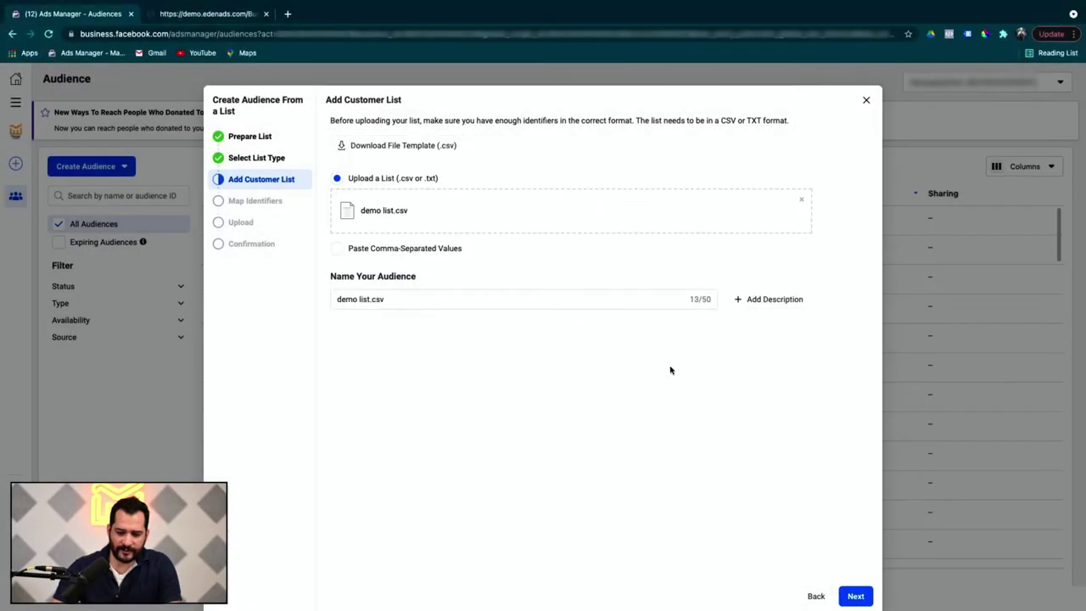
pyautogui.tripleClick(411, 300)
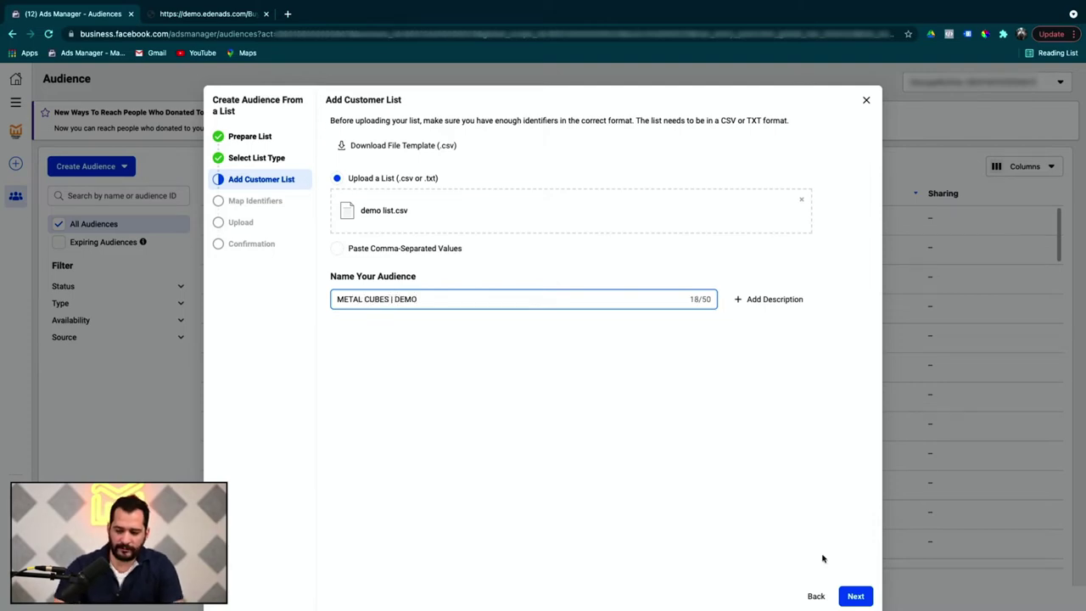
pyautogui.click(853, 596)
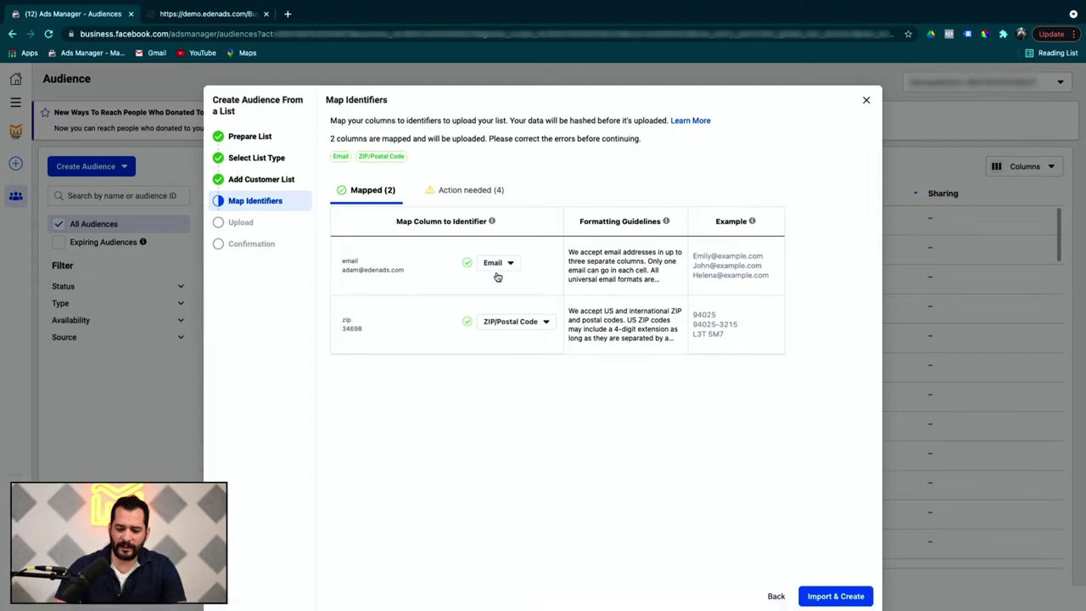
# - Map the unmapped columns to First Name, Last Name, City and State/Province, then review all six
pyautogui.click(465, 195)
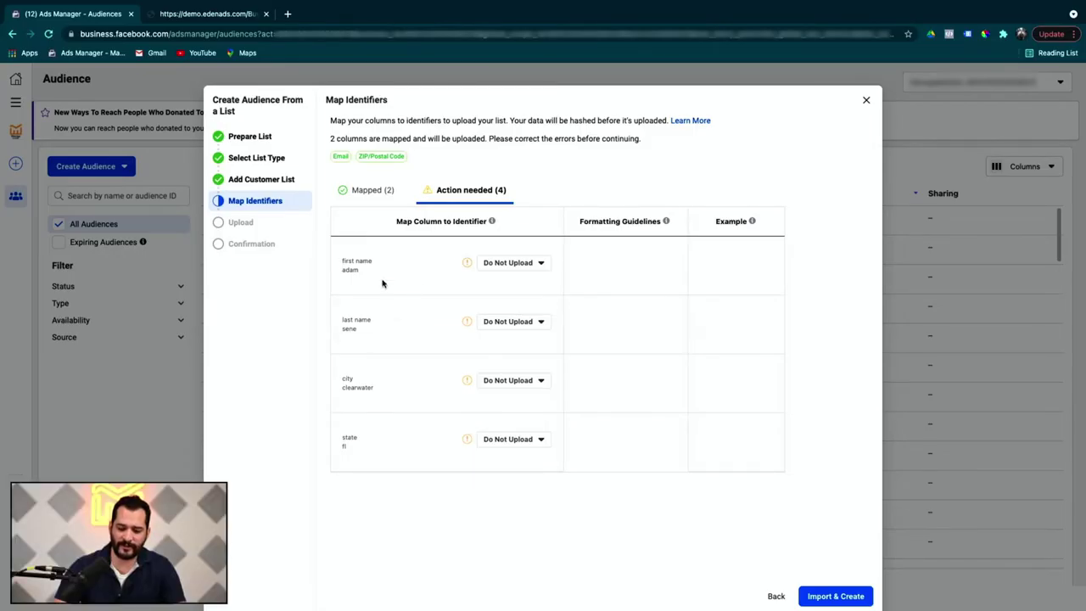
pyautogui.click(505, 263)
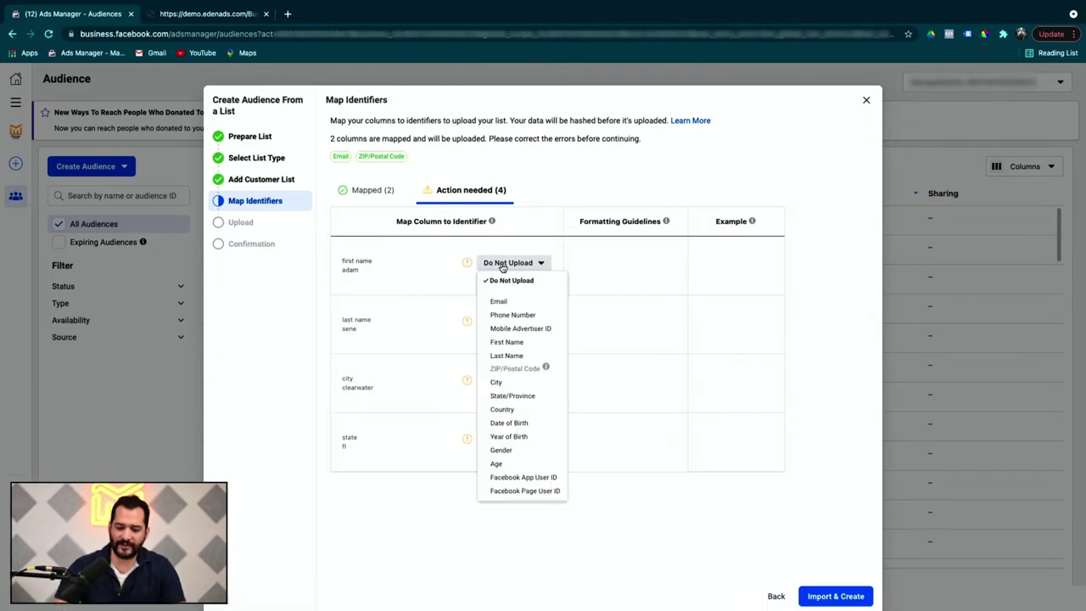
pyautogui.click(509, 342)
pyautogui.click(515, 320)
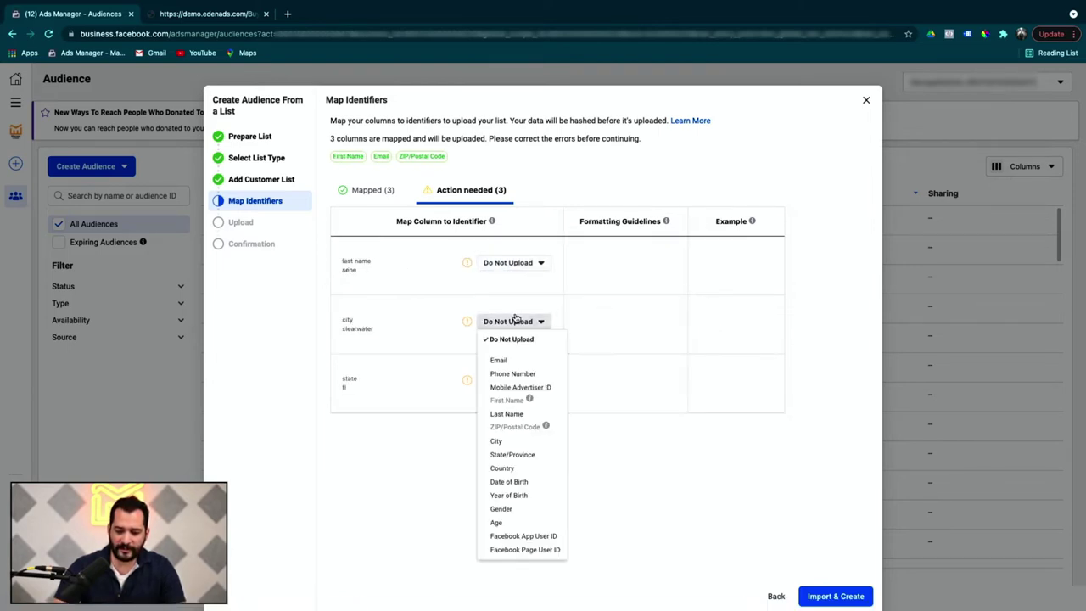
pyautogui.click(507, 264)
pyautogui.click(505, 354)
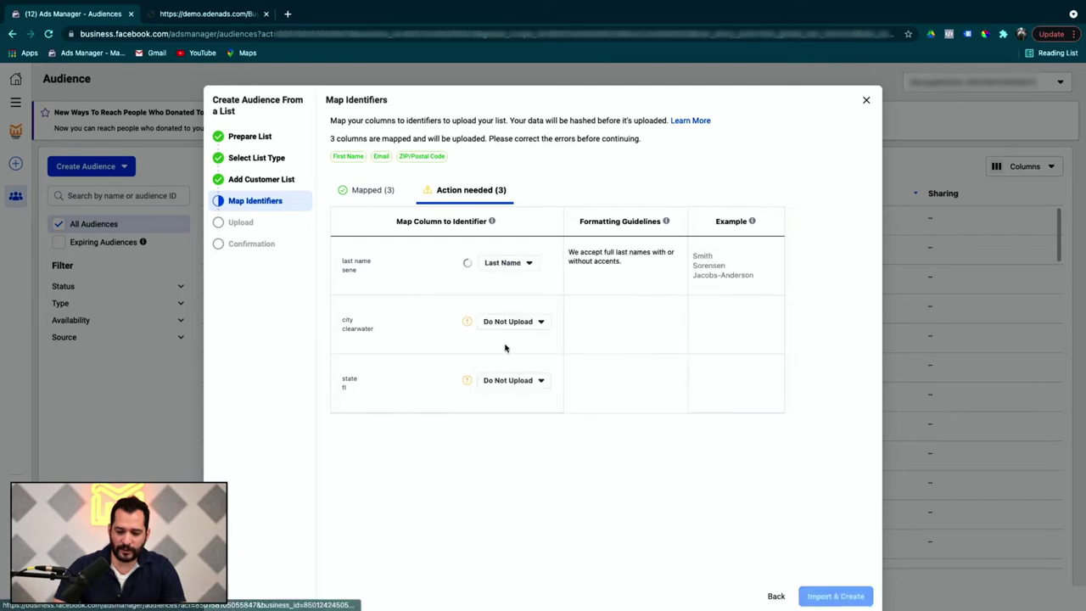
pyautogui.click(503, 264)
pyautogui.click(495, 380)
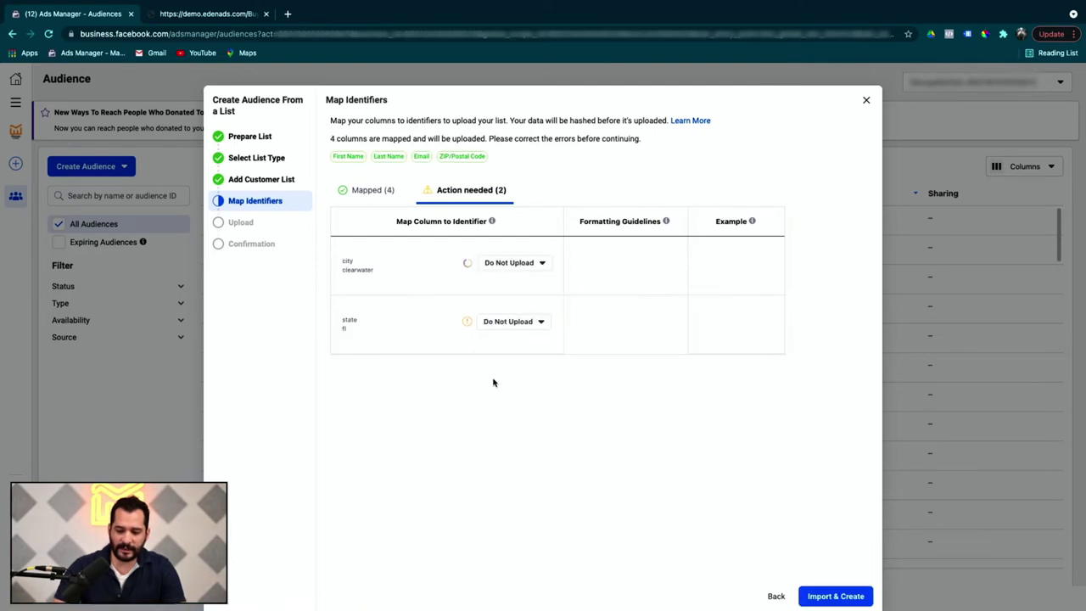
pyautogui.click(507, 264)
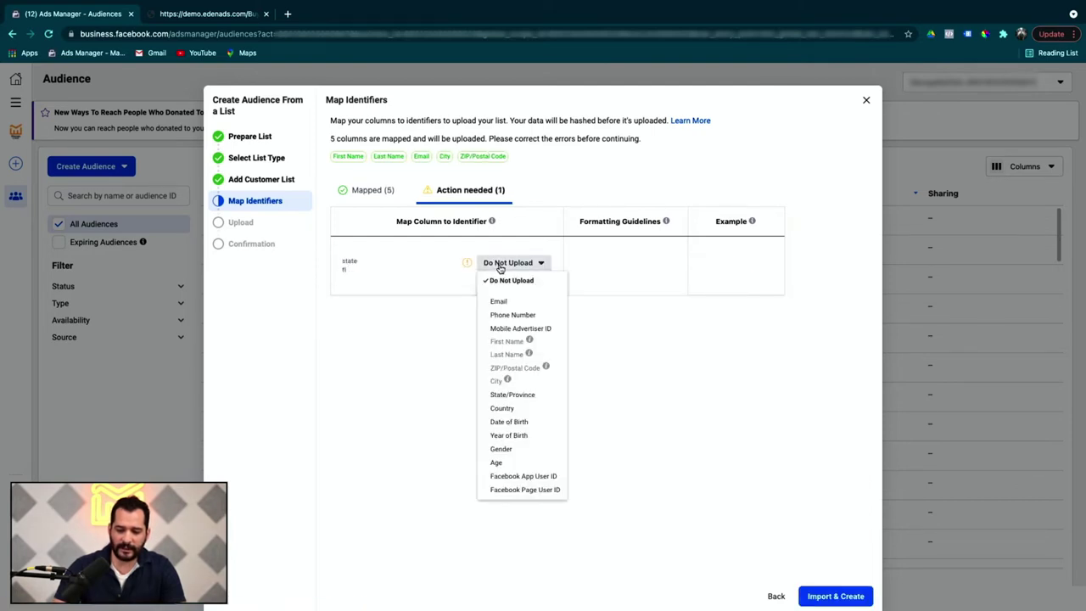
pyautogui.click(513, 396)
pyautogui.click(371, 191)
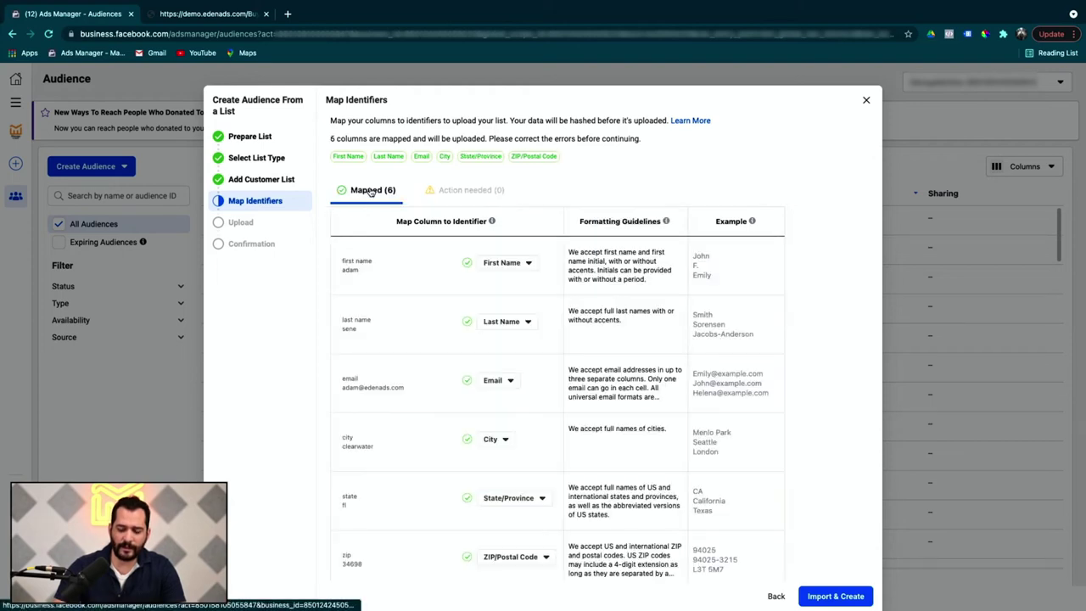
pyautogui.scroll(-1, 482, 223)
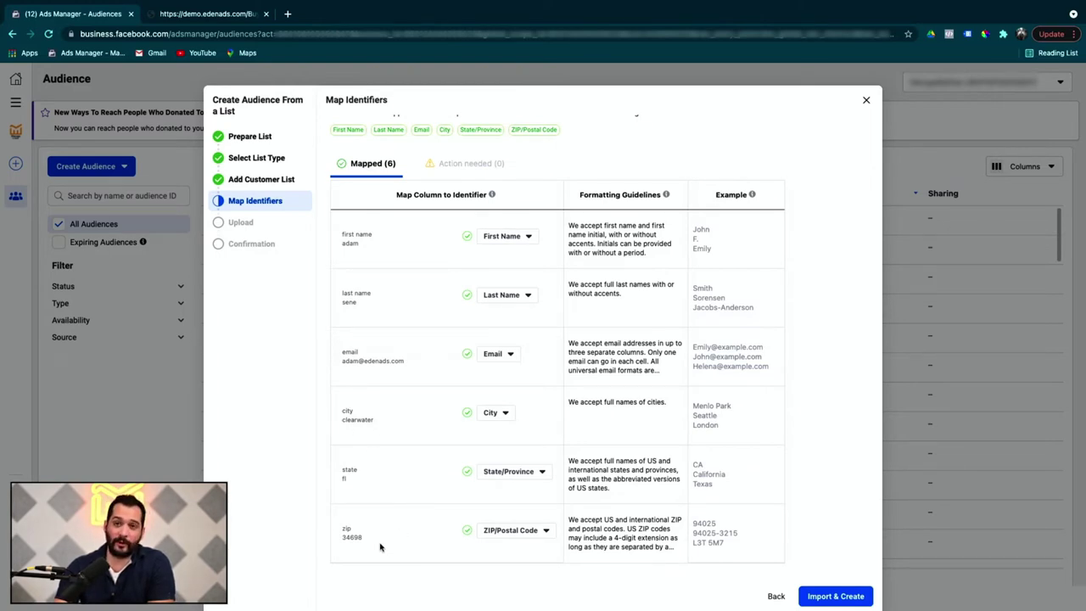
# - Import the customer list and create the custom audience
pyautogui.scroll(1, 404, 246)
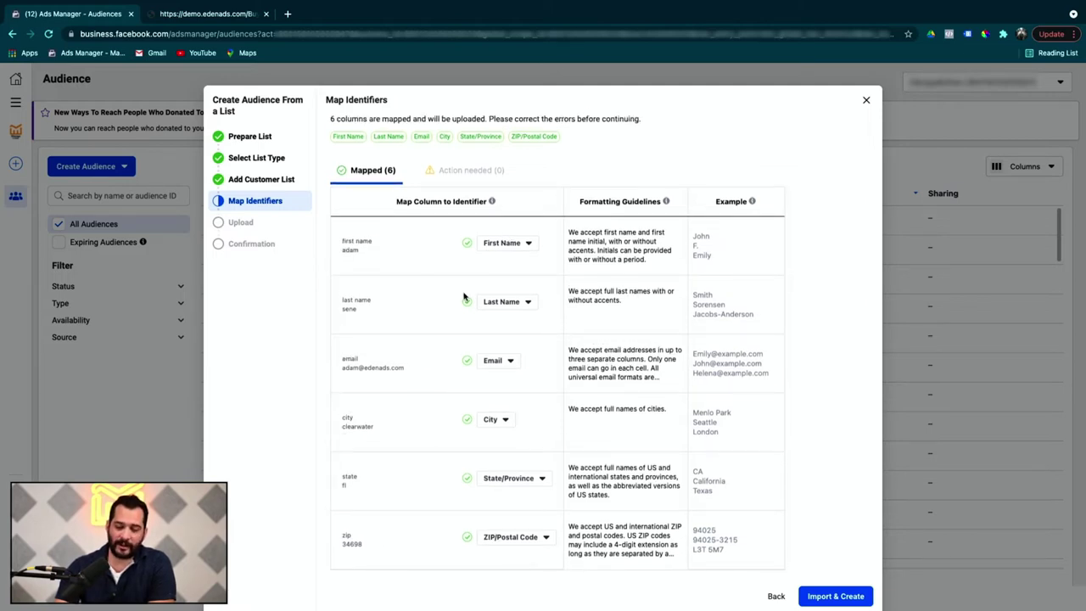
pyautogui.click(835, 595)
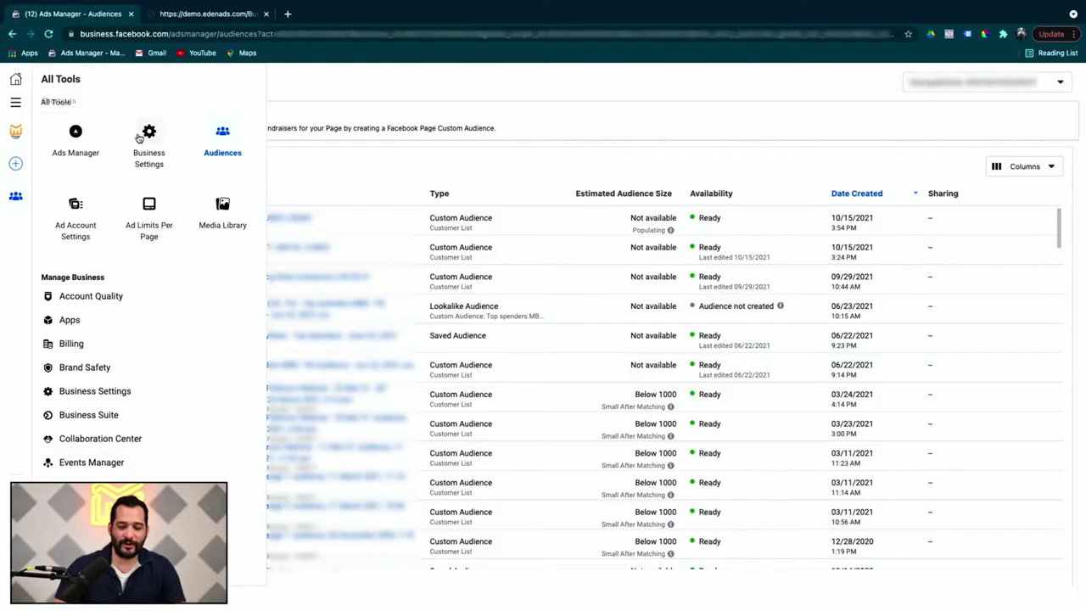
# - Create a new campaign in Ads Manager with the Conversions objective
pyautogui.click(74, 140)
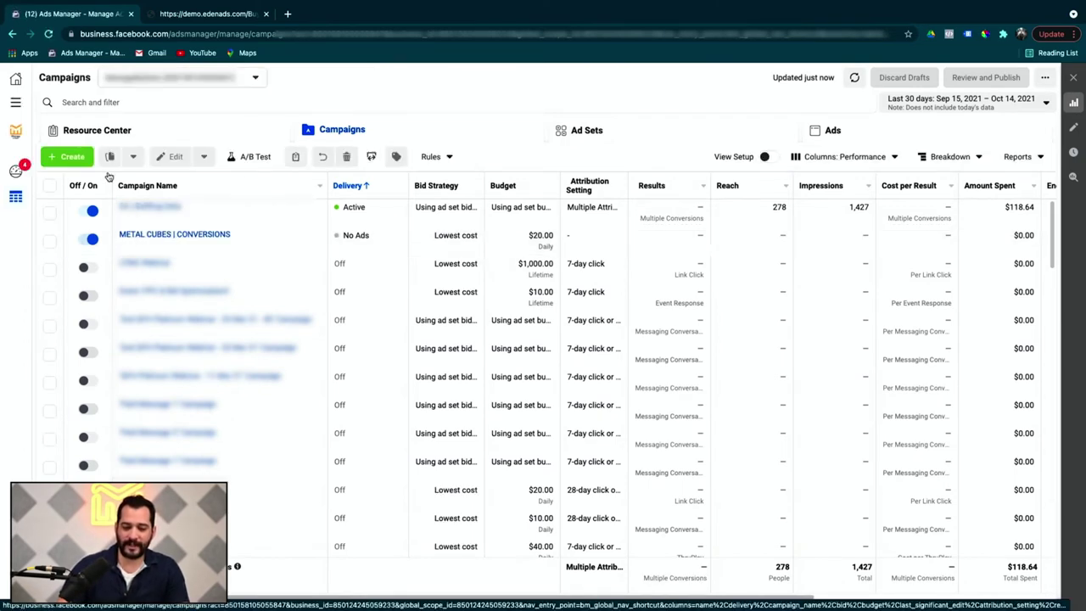
pyautogui.click(73, 157)
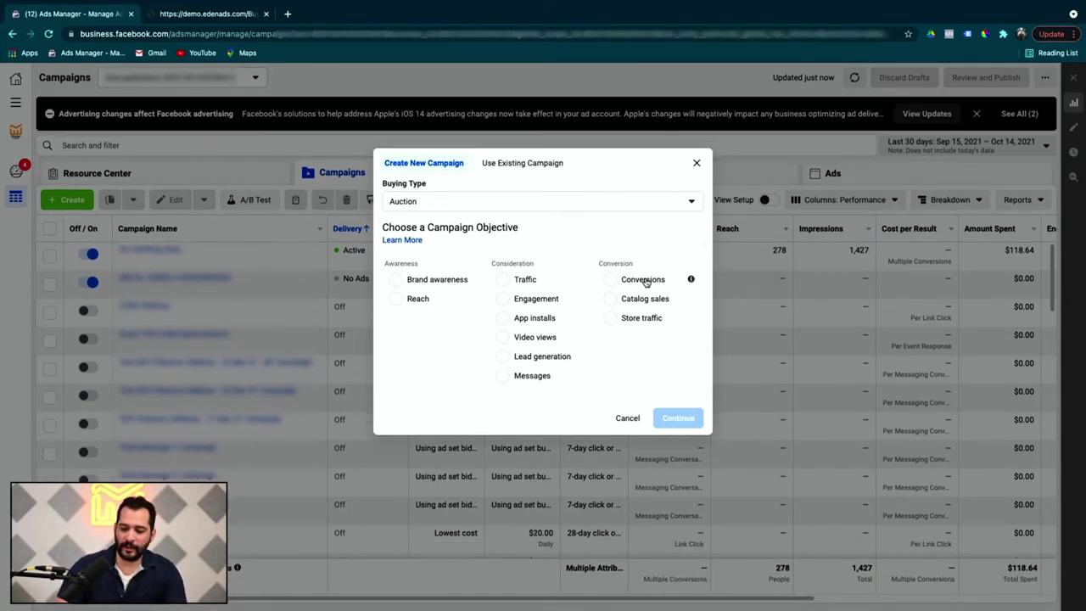
pyautogui.click(645, 281)
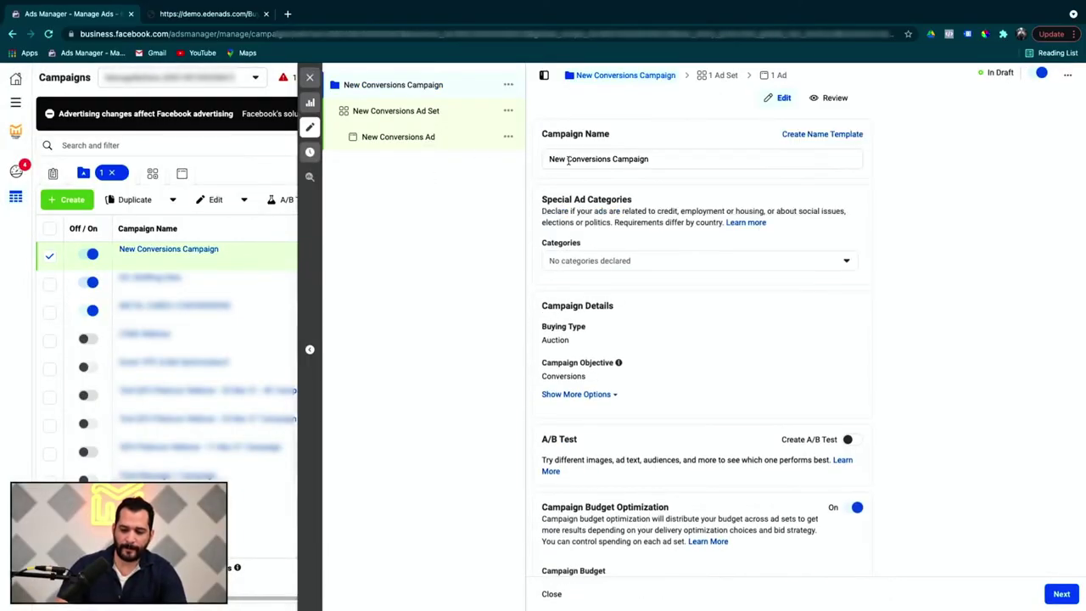
# - Rename the campaign to METAL CUBES
pyautogui.tripleClick(568, 161)
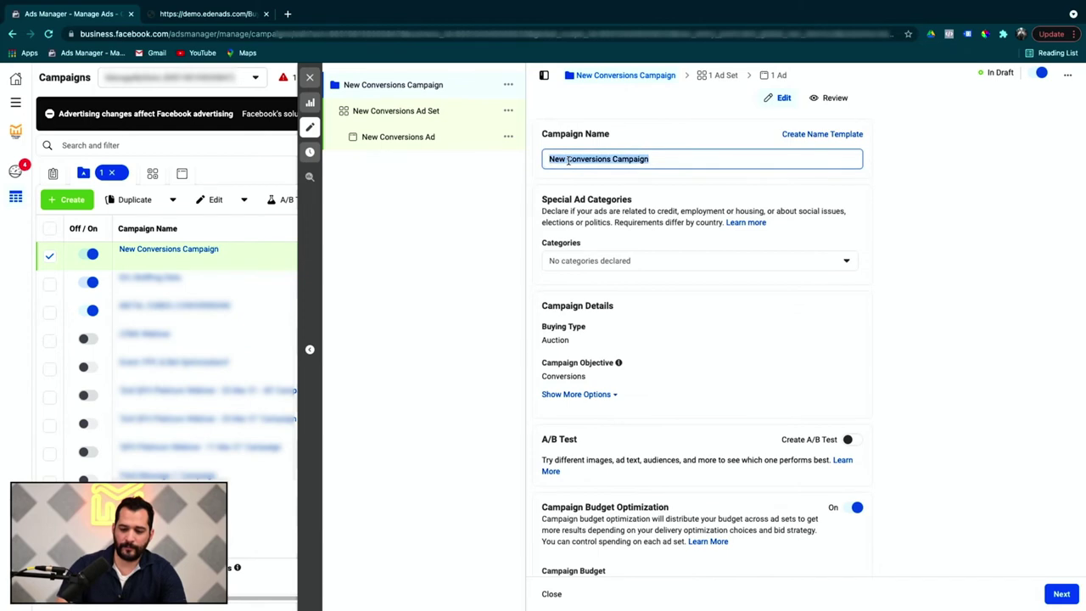
pyautogui.write('ME')
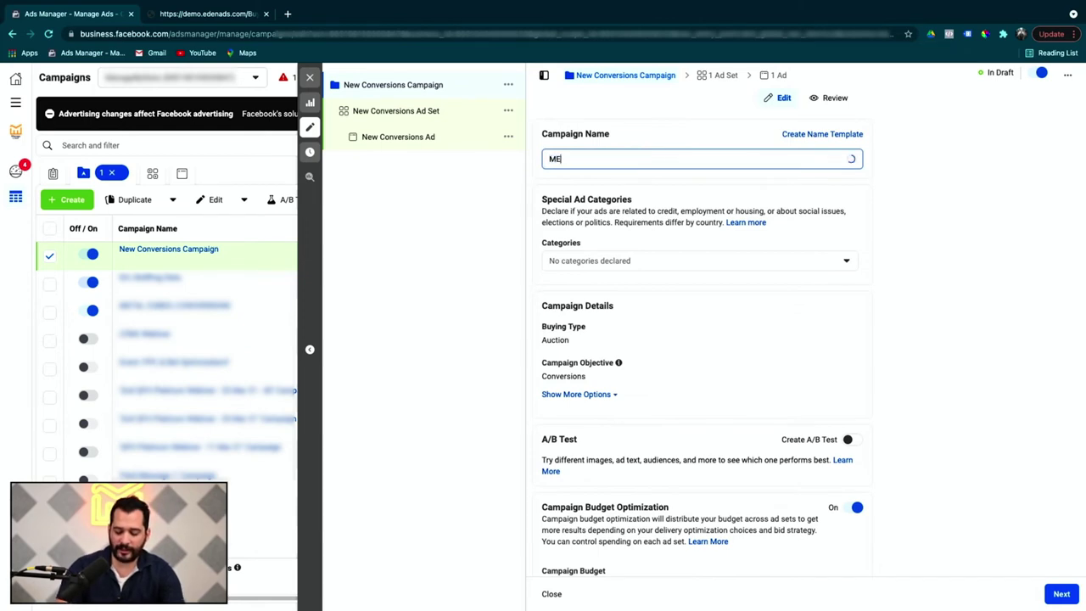
pyautogui.write('TAL CUBES')
pyautogui.click(922, 243)
# - Set the campaign's daily budget to $25.00, then select the ad set
pyautogui.scroll(-1, 786, 209)
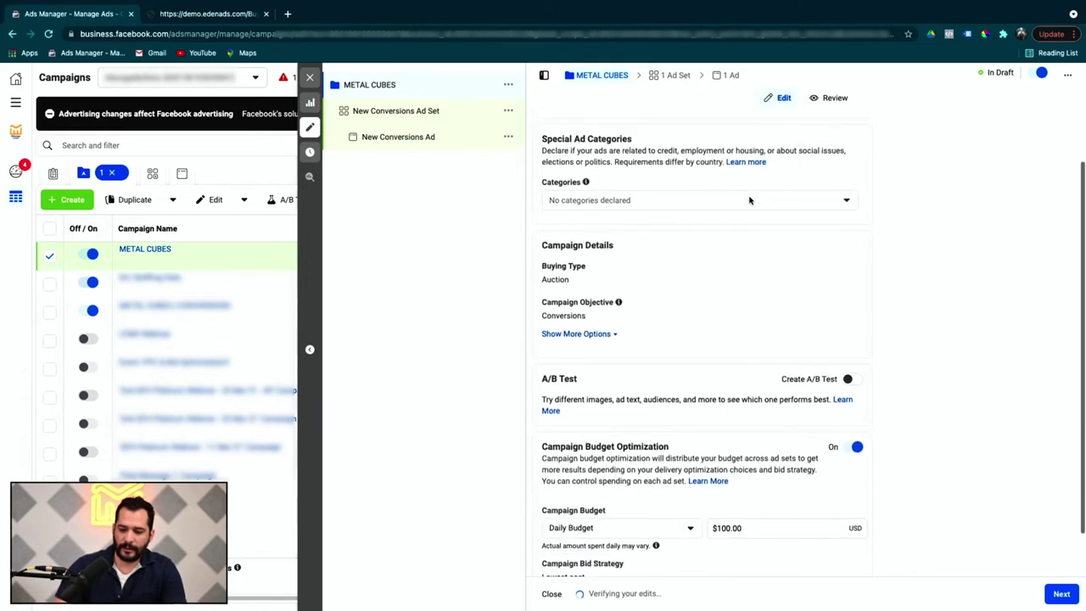
pyautogui.scroll(-1, 822, 201)
pyautogui.scroll(1, 822, 201)
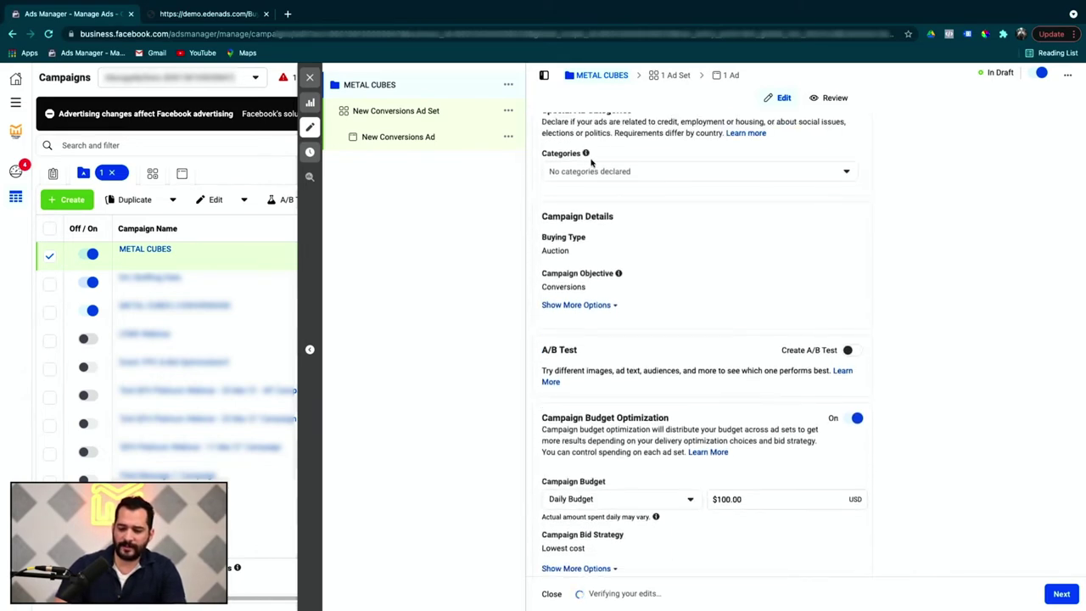
pyautogui.scroll(1, 598, 162)
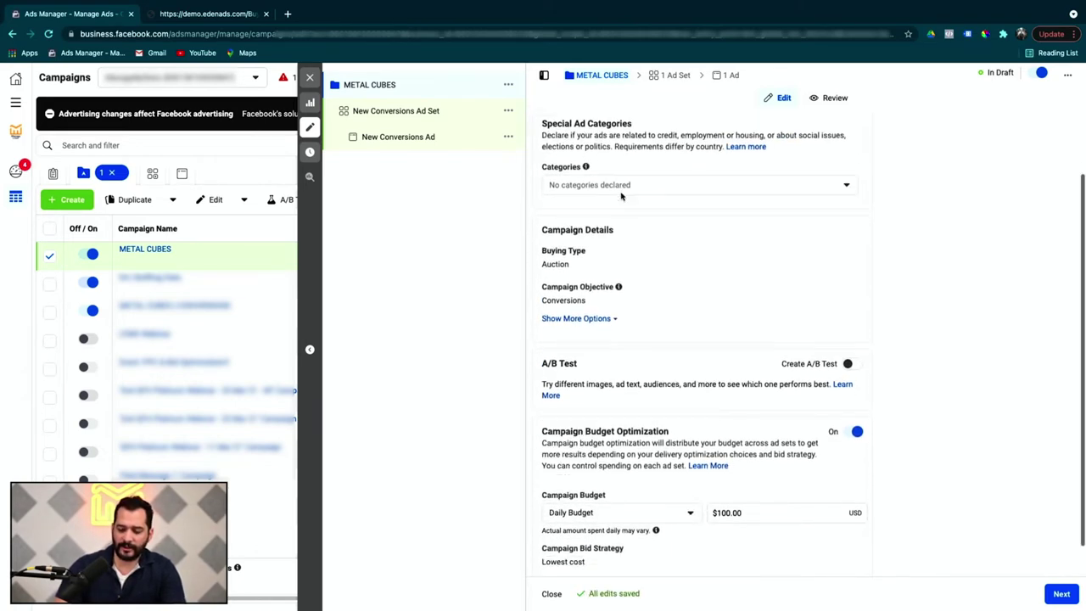
pyautogui.scroll(-1, 620, 191)
pyautogui.scroll(1, 621, 195)
pyautogui.scroll(-1, 621, 196)
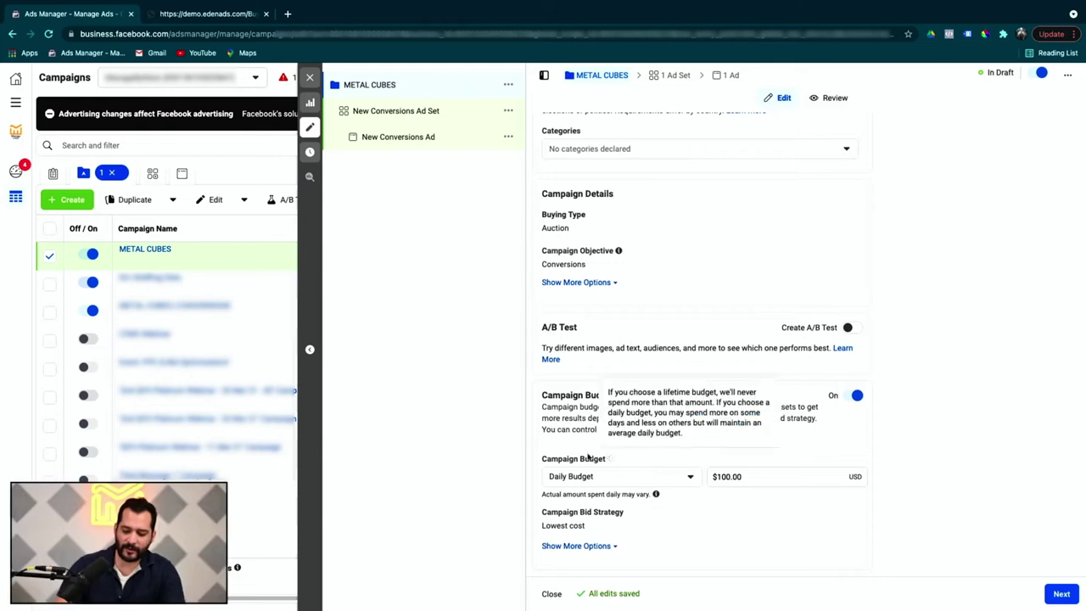
pyautogui.click(726, 476)
pyautogui.write('25')
pyautogui.click(781, 524)
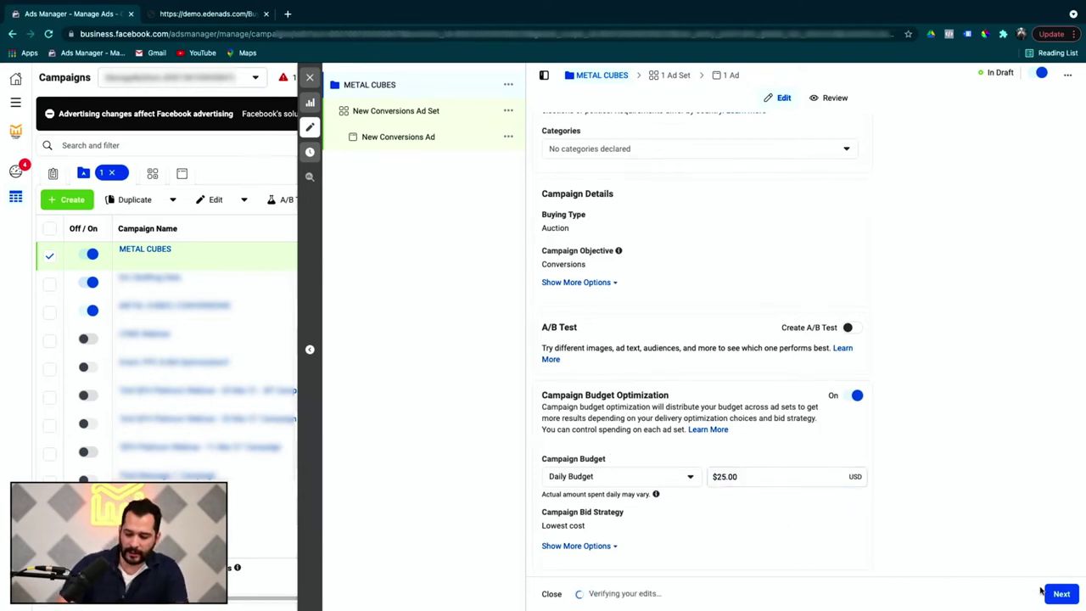
pyautogui.click(381, 111)
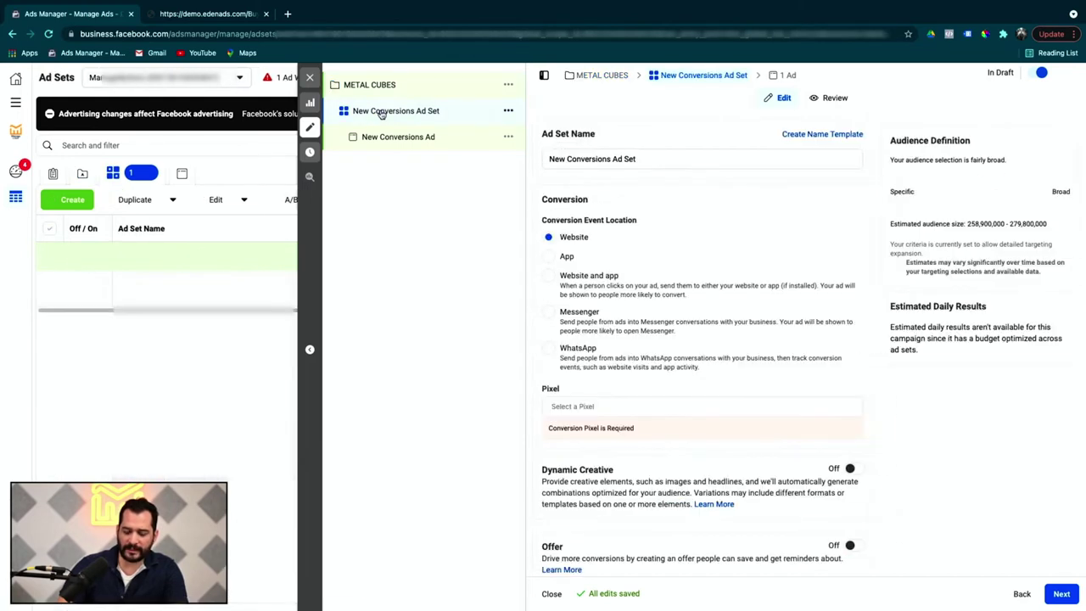
# - Rename the ad set to 'METAL CUBES | CUSTOMERS'
pyautogui.tripleClick(638, 159)
pyautogui.write('METAL CUBES | C')
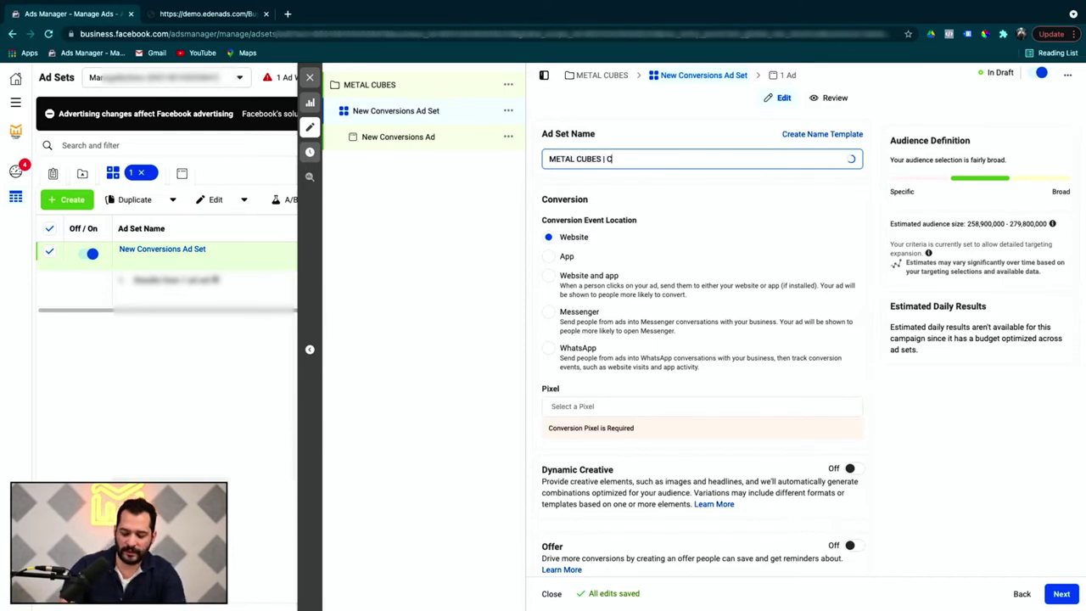
pyautogui.write('u')
pyautogui.press('BackSpace')
pyautogui.write('USTOMERS')
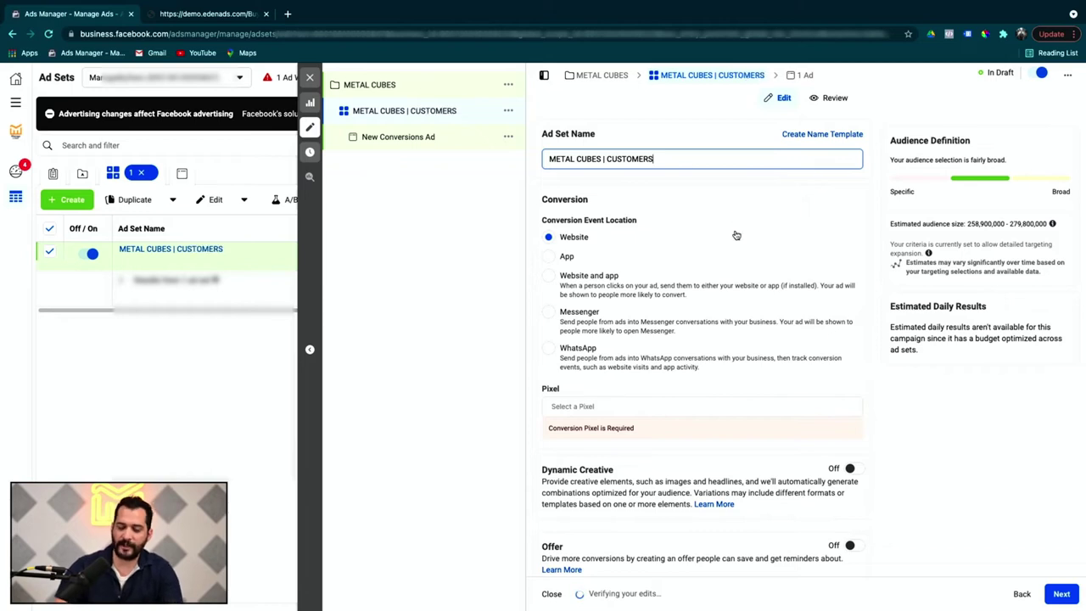
# - Open the Pixel dropdown in the ad set's Website conversion section, showing MBS's Pixel
pyautogui.scroll(-2, 735, 233)
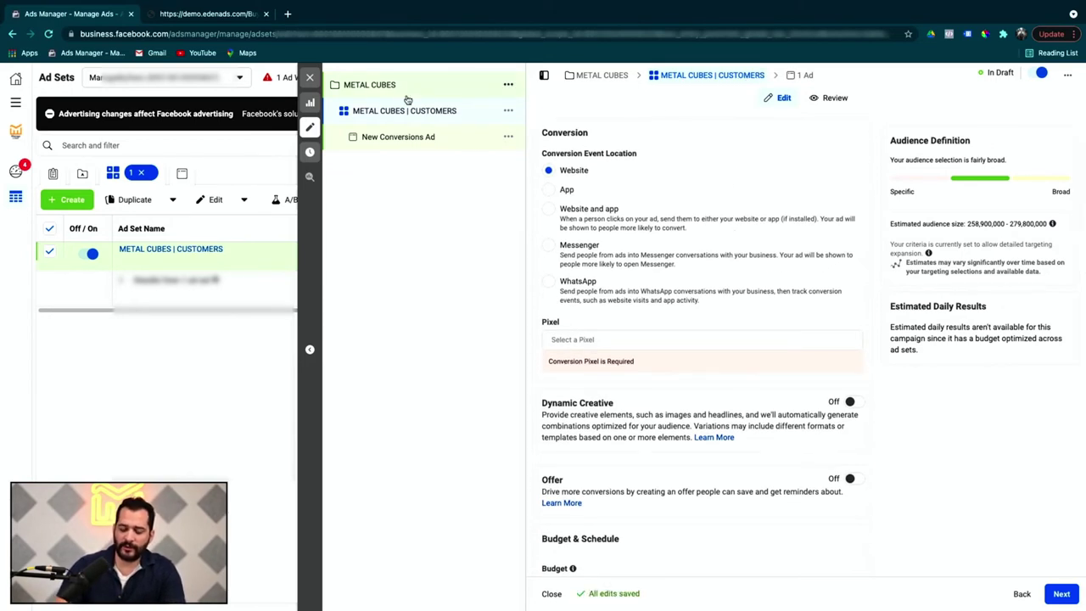
pyautogui.scroll(-3, 610, 170)
pyautogui.scroll(-4, 611, 170)
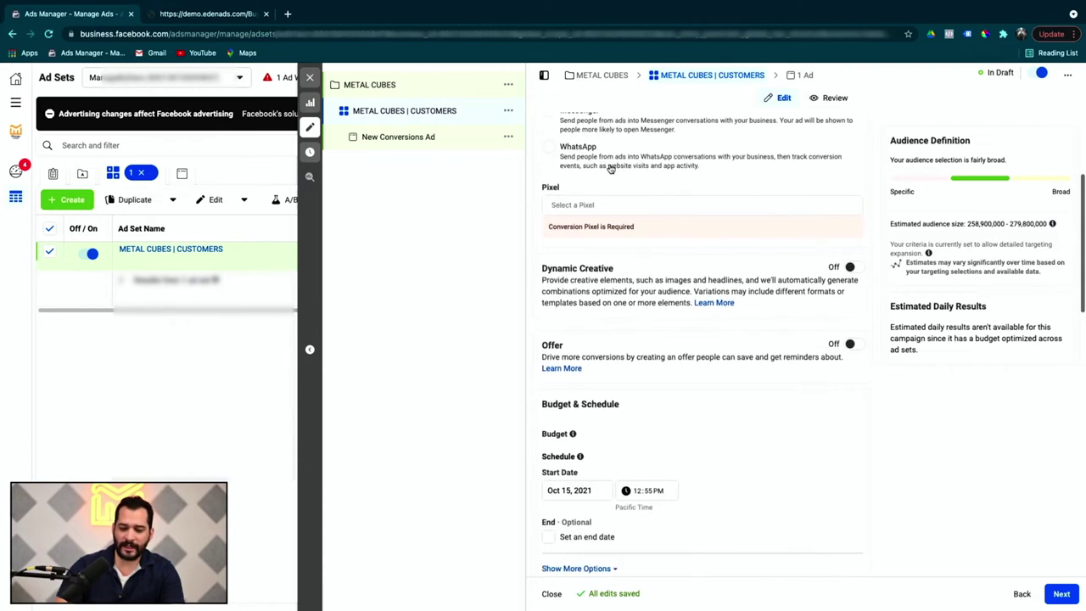
pyautogui.scroll(3, 610, 168)
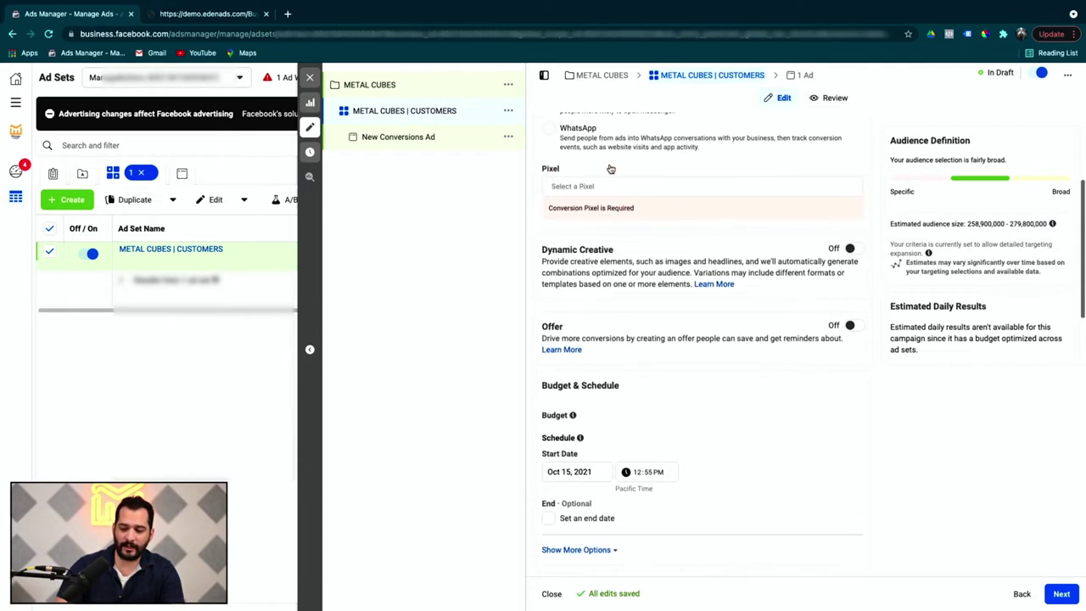
pyautogui.scroll(5, 610, 168)
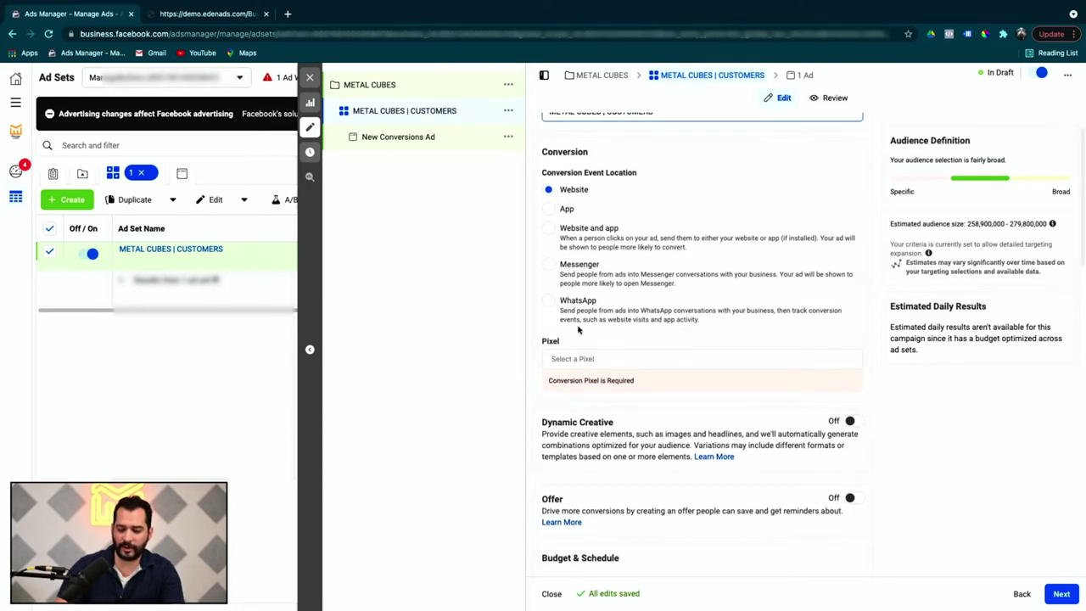
pyautogui.click(582, 360)
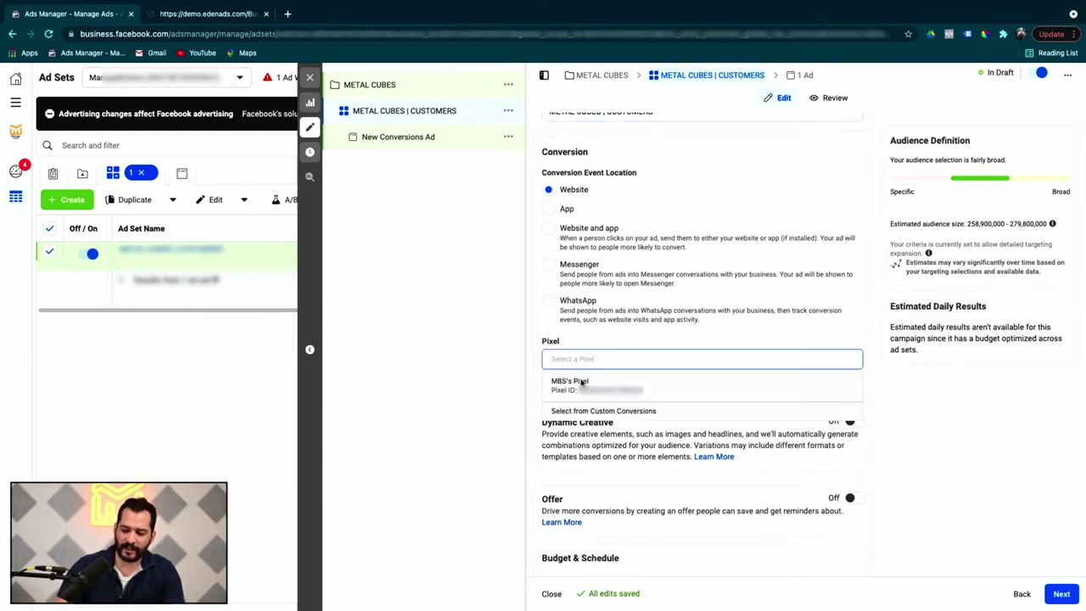
# - Use MBS's Pixel for conversion tracking, leave no end date, and bring up the Metal Cubes landing page
pyautogui.click(582, 382)
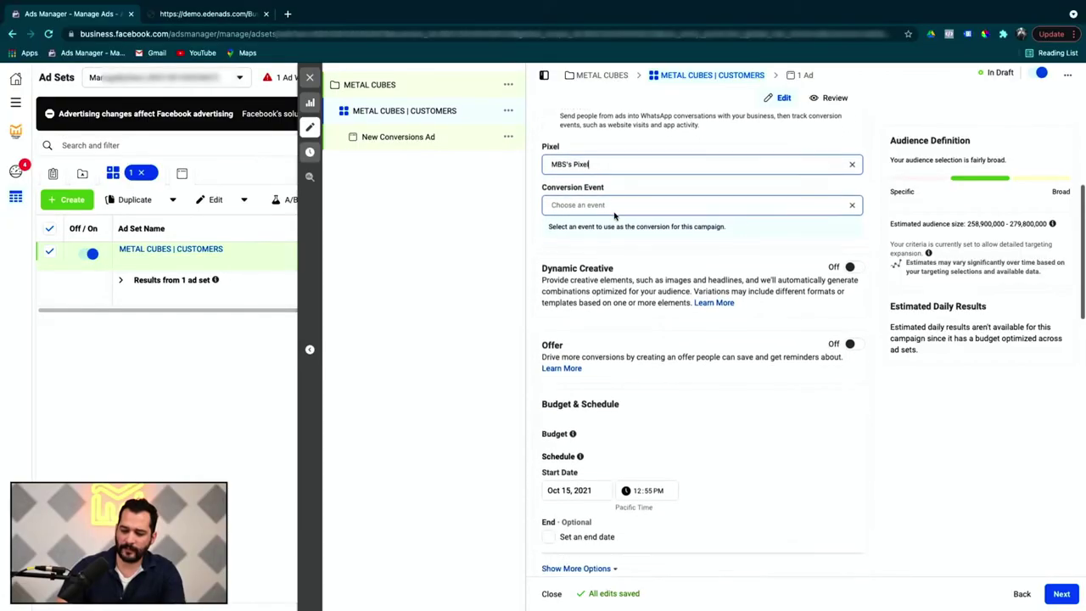
pyautogui.scroll(-3, 614, 216)
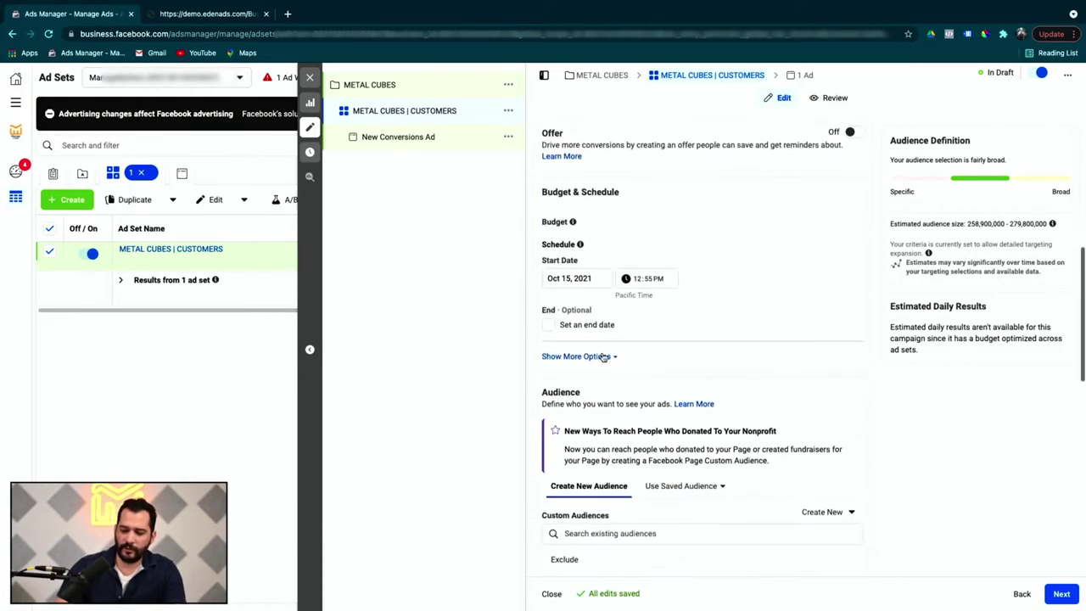
pyautogui.click(549, 326)
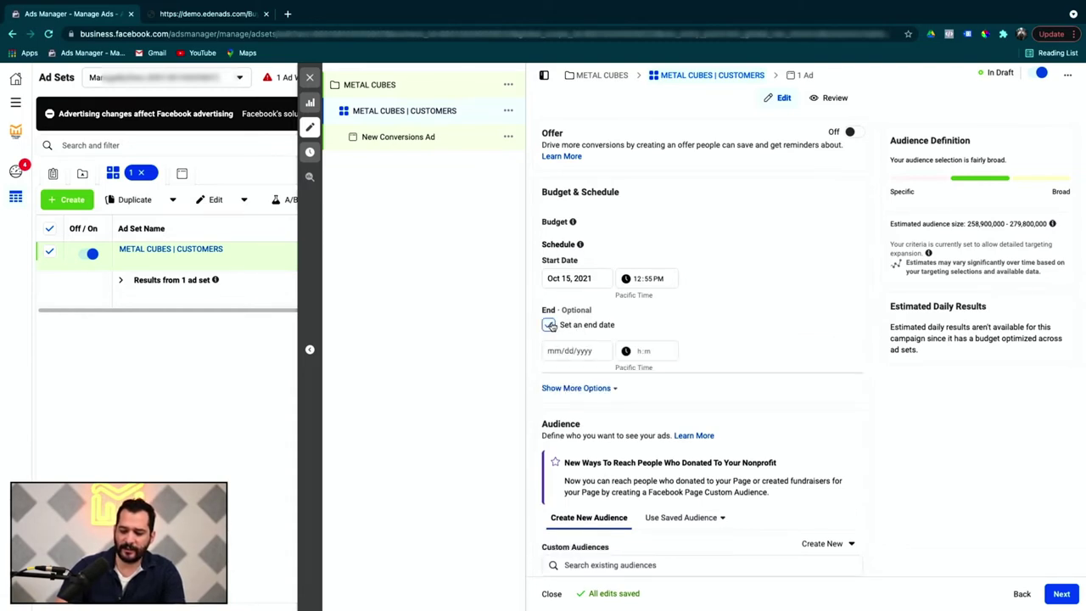
pyautogui.click(549, 326)
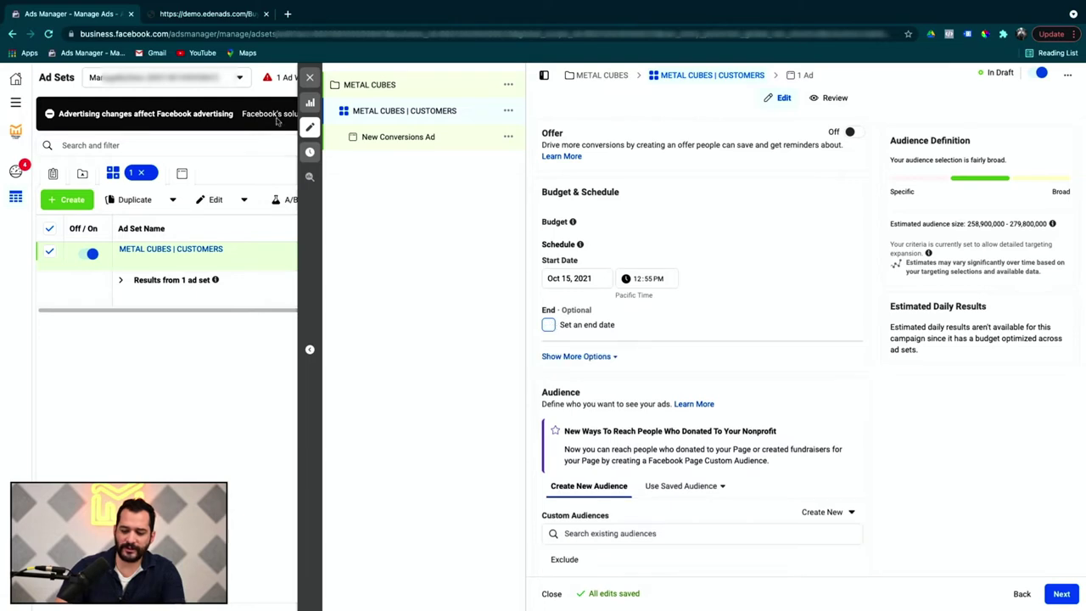
pyautogui.click(213, 20)
pyautogui.scroll(5, 535, 150)
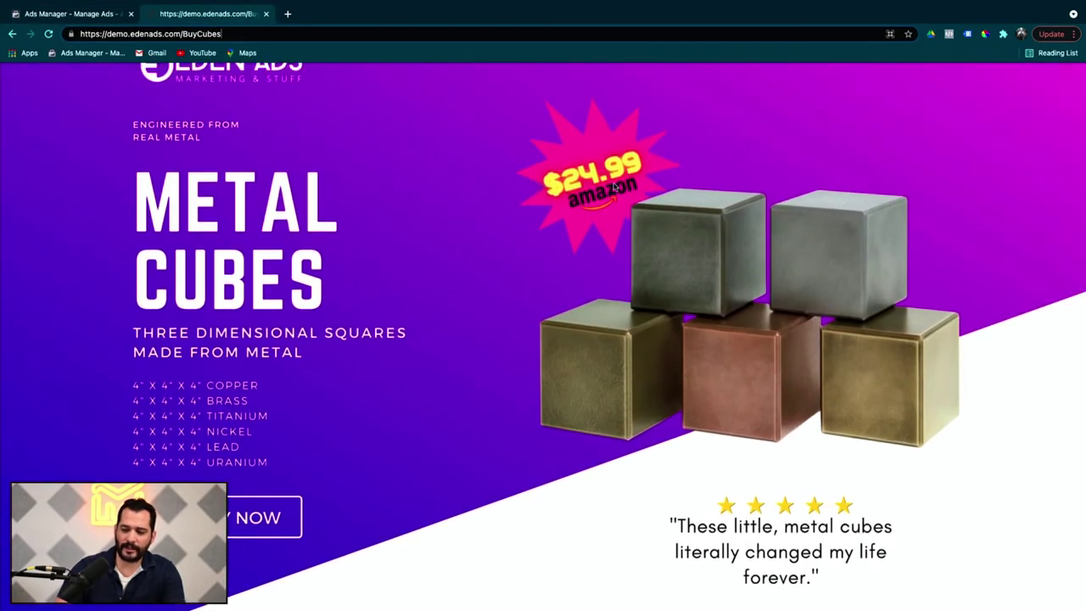
# - Scroll the BuyCubes landing page back up to the top
pyautogui.scroll(1, 475, 119)
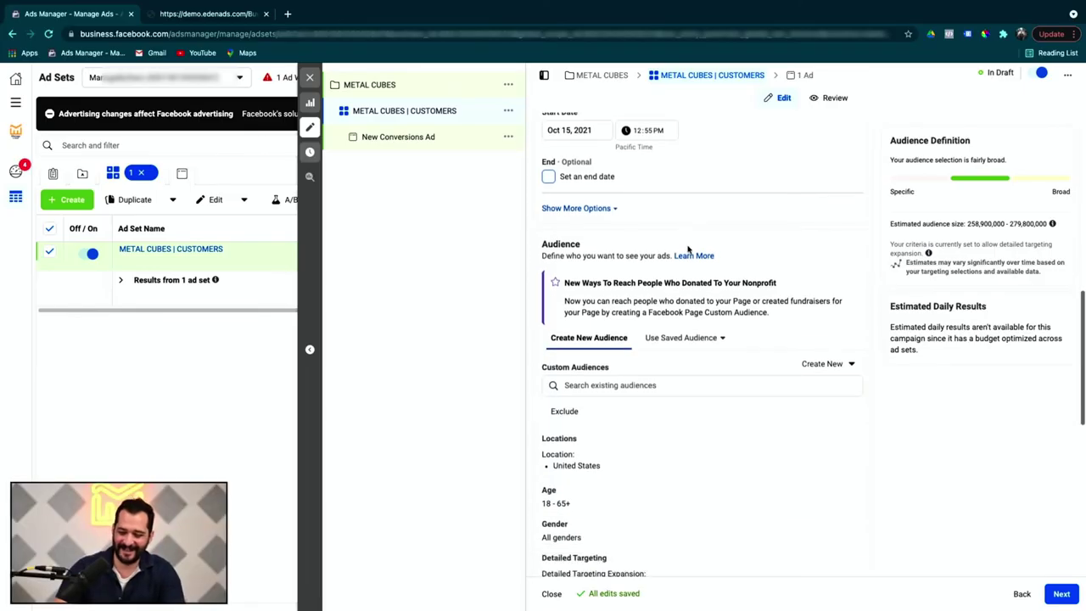
# - Add the METAL CUBES | DEMO customer list as the ad set's custom audience
pyautogui.scroll(-1, 689, 249)
pyautogui.scroll(3, 679, 194)
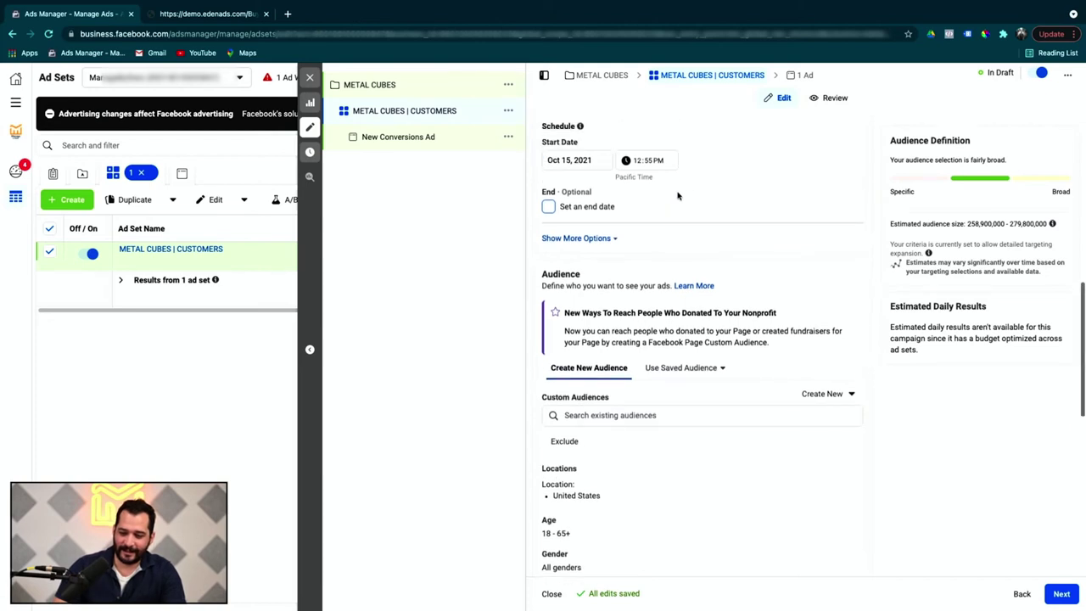
pyautogui.scroll(-2, 626, 157)
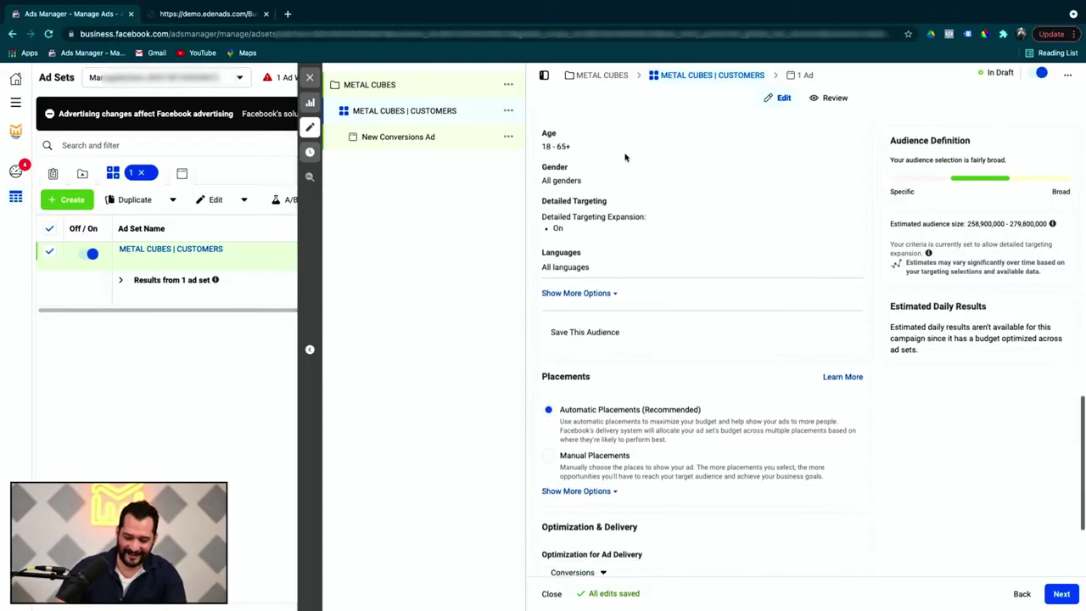
pyautogui.scroll(6, 624, 157)
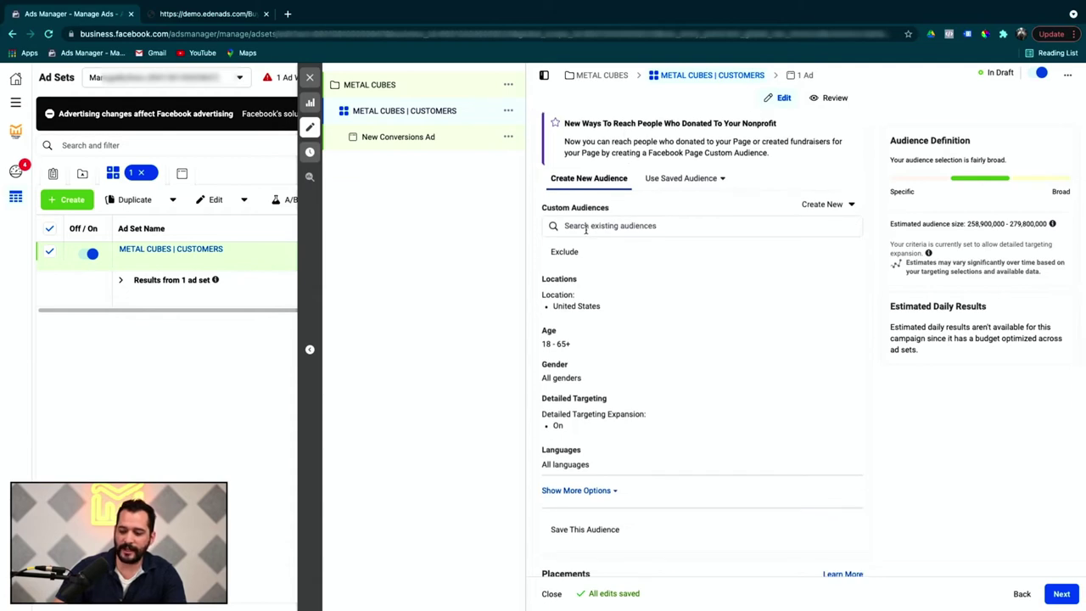
pyautogui.click(586, 228)
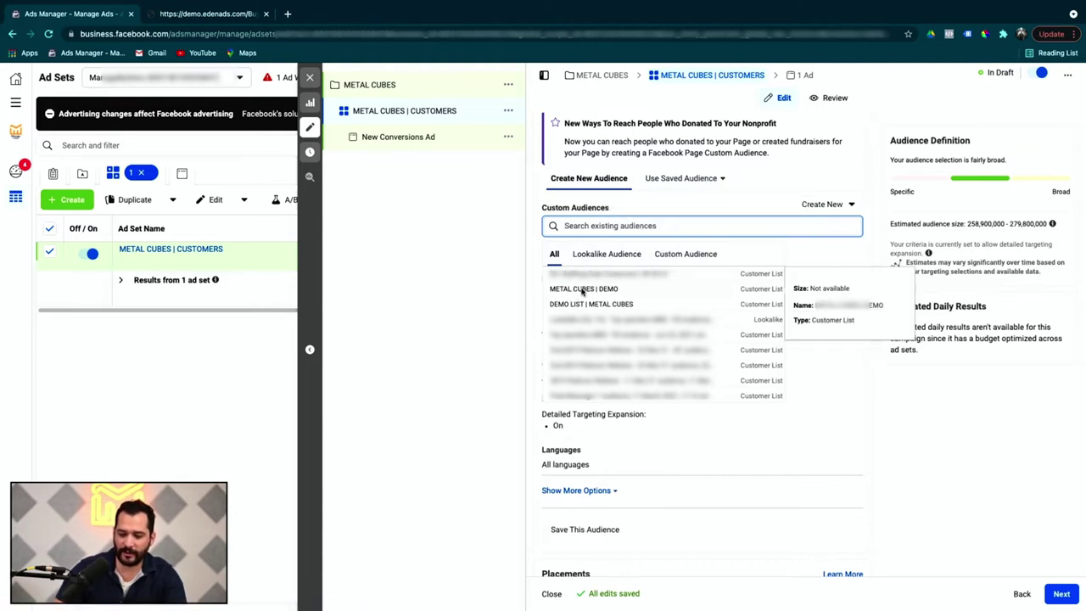
pyautogui.click(584, 289)
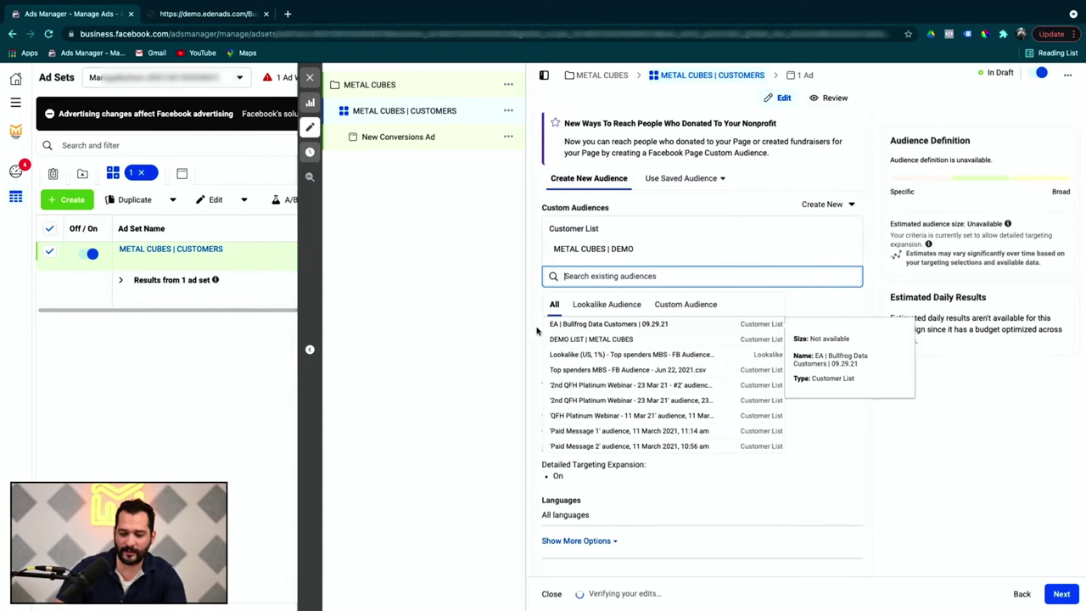
pyautogui.click(906, 467)
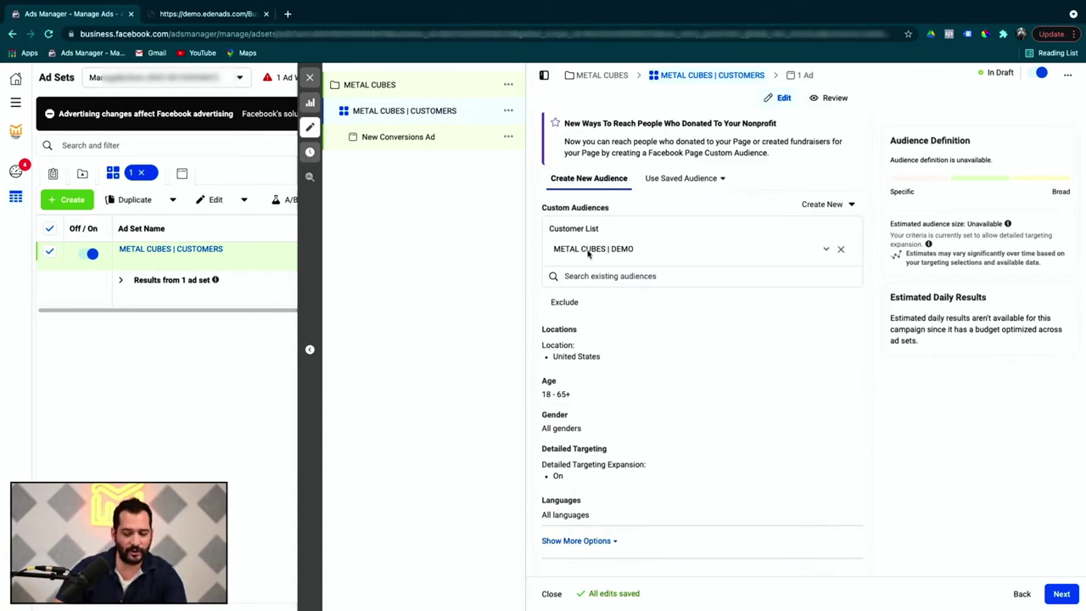
# - Review the remaining ad set settings, keeping Automatic Placements
pyautogui.scroll(-2, 588, 253)
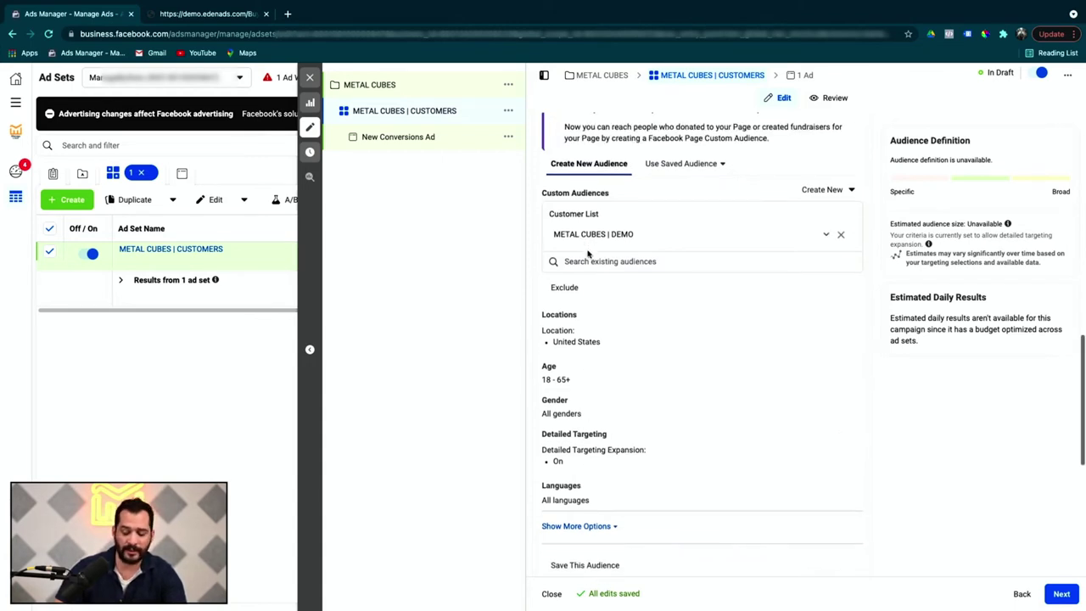
pyautogui.scroll(-1, 588, 253)
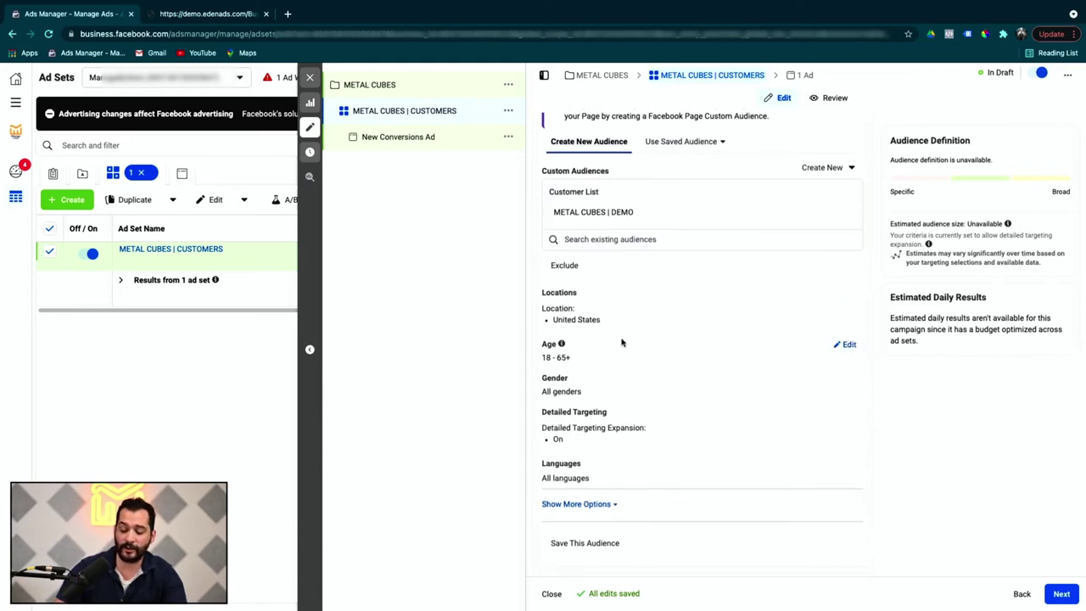
pyautogui.scroll(-3, 622, 342)
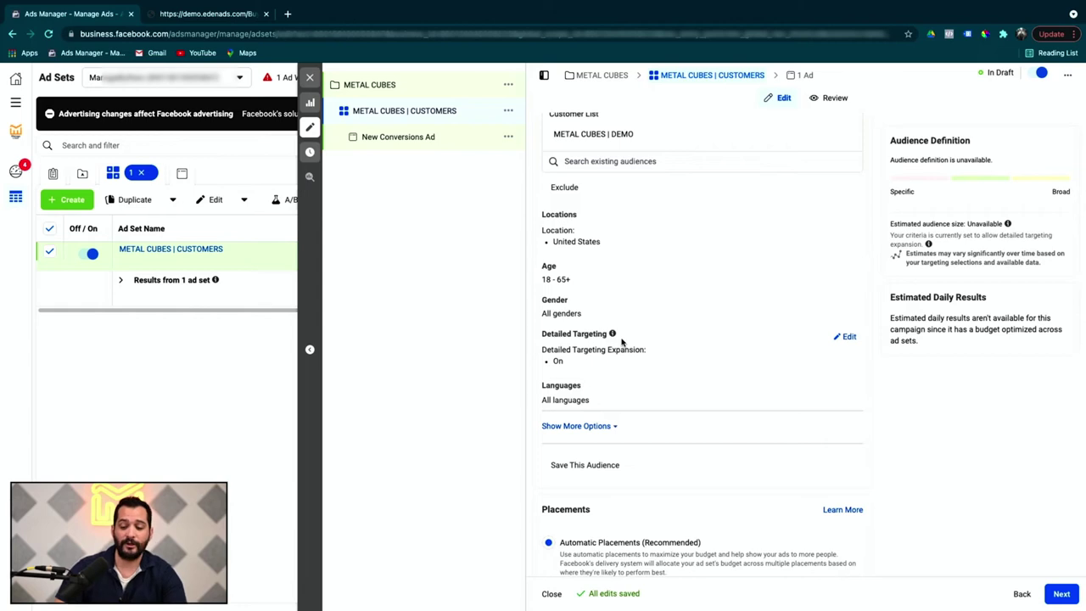
pyautogui.scroll(-3, 636, 321)
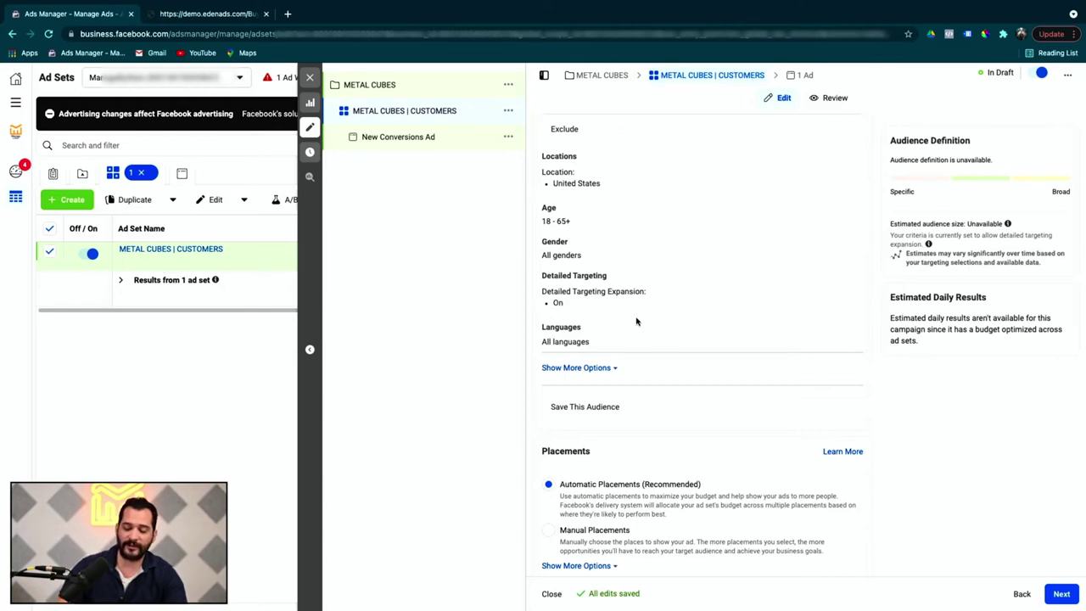
pyautogui.scroll(-6, 637, 321)
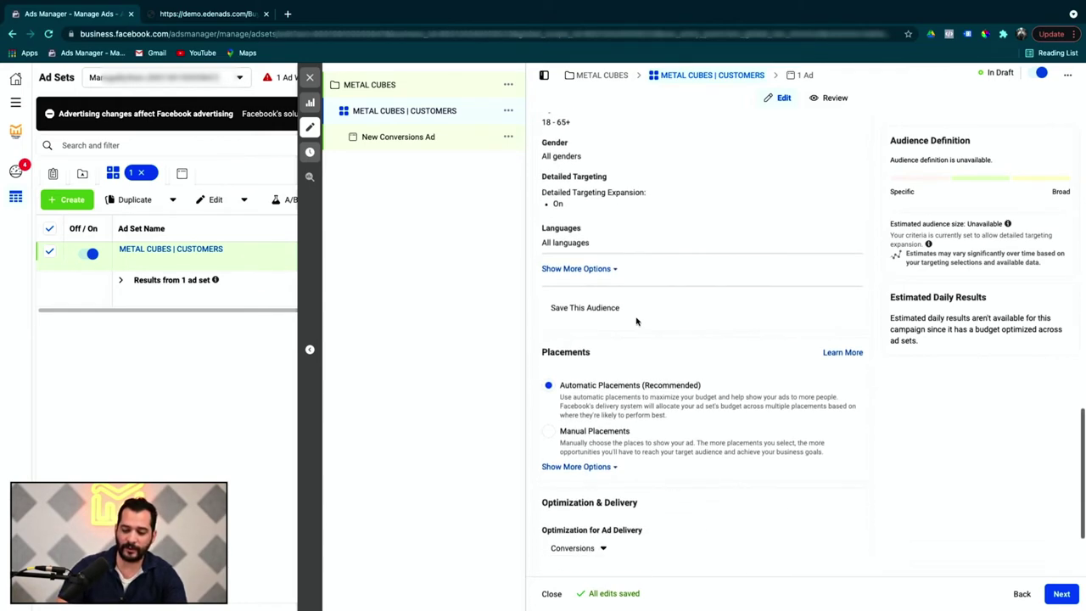
pyautogui.scroll(-5, 637, 321)
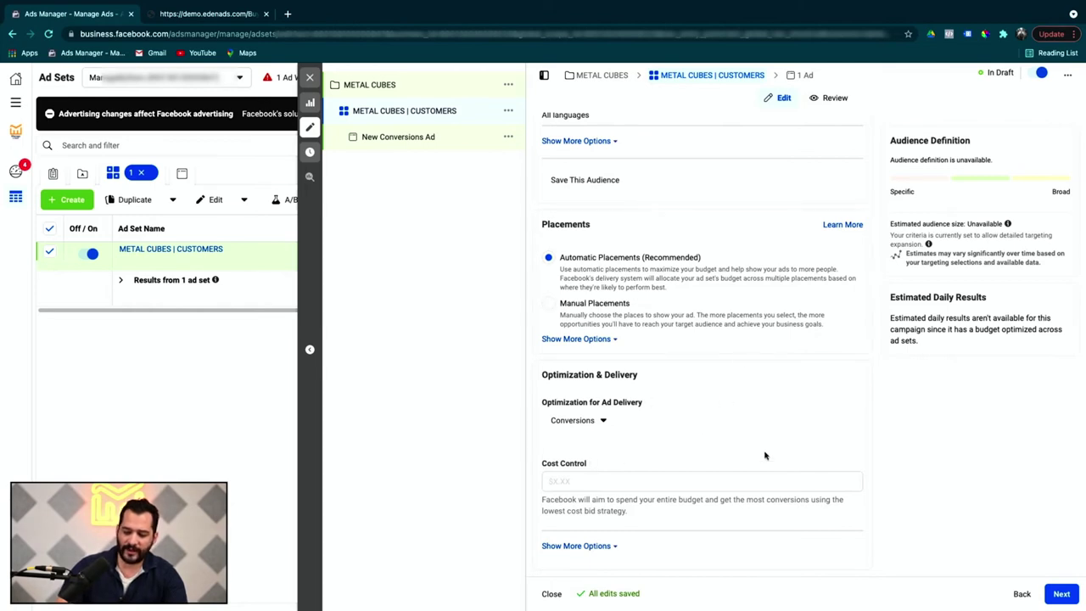
pyautogui.scroll(2, 765, 456)
pyautogui.scroll(-2, 765, 456)
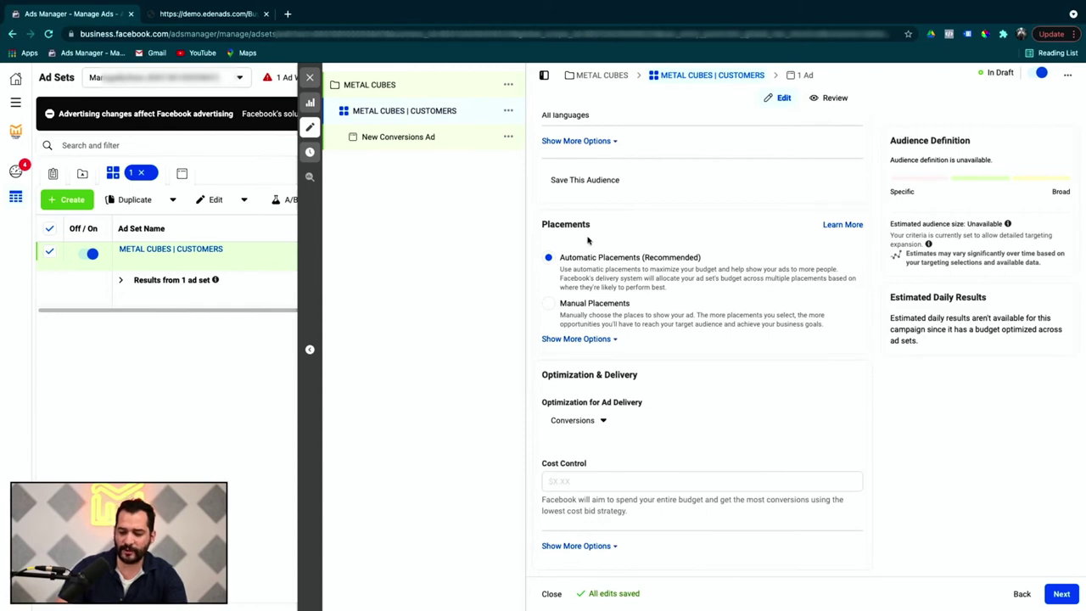
pyautogui.scroll(1, 588, 241)
pyautogui.scroll(-1, 589, 241)
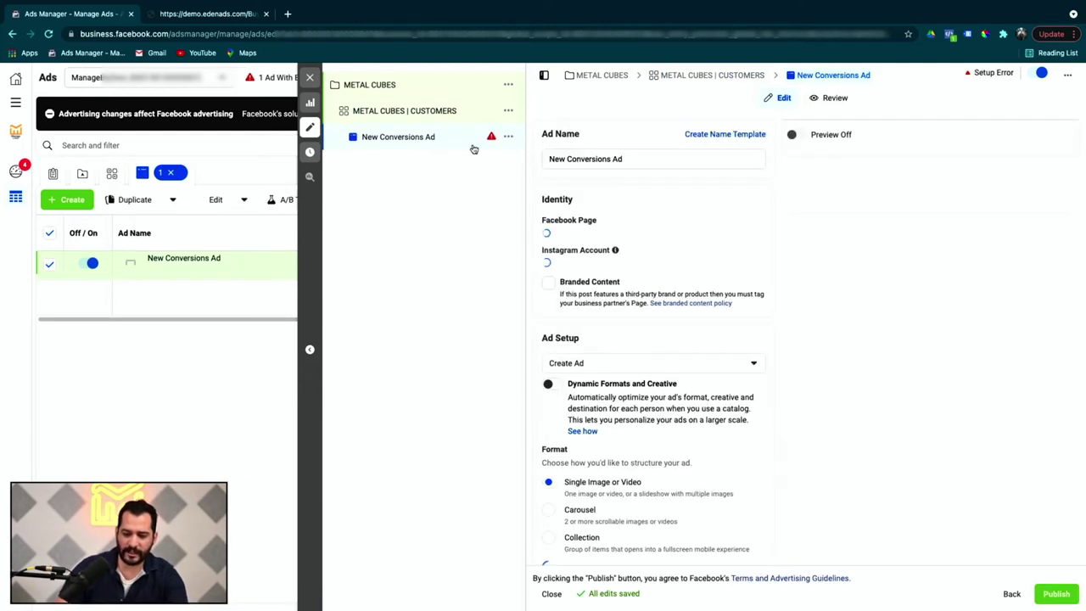
# - Name the ad METAL CUBES and choose the Managebystats.com Facebook Page as its identity
pyautogui.tripleClick(632, 157)
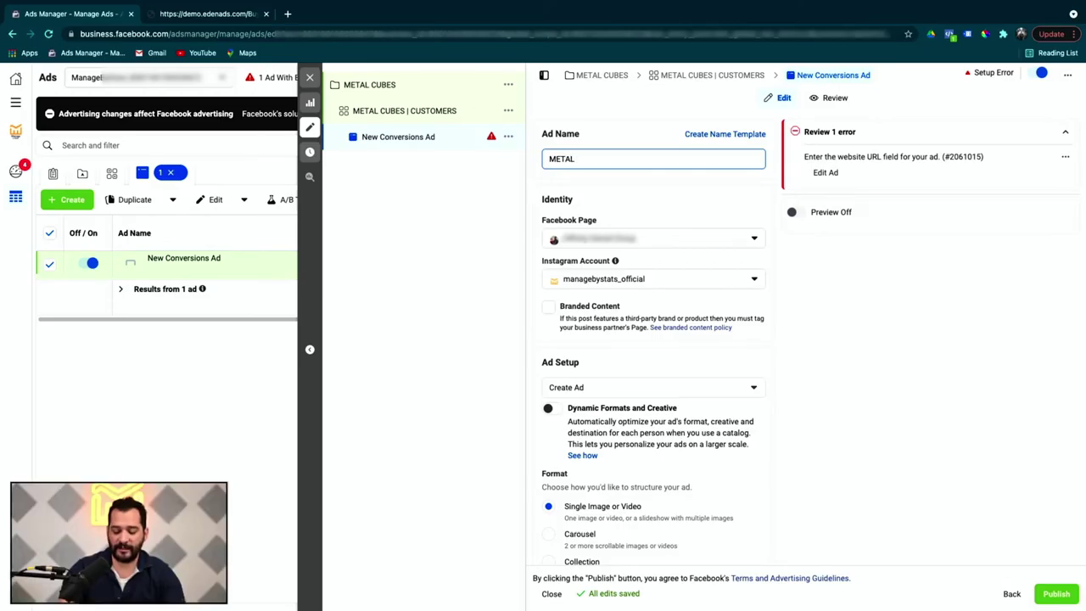
pyautogui.write('CUBES')
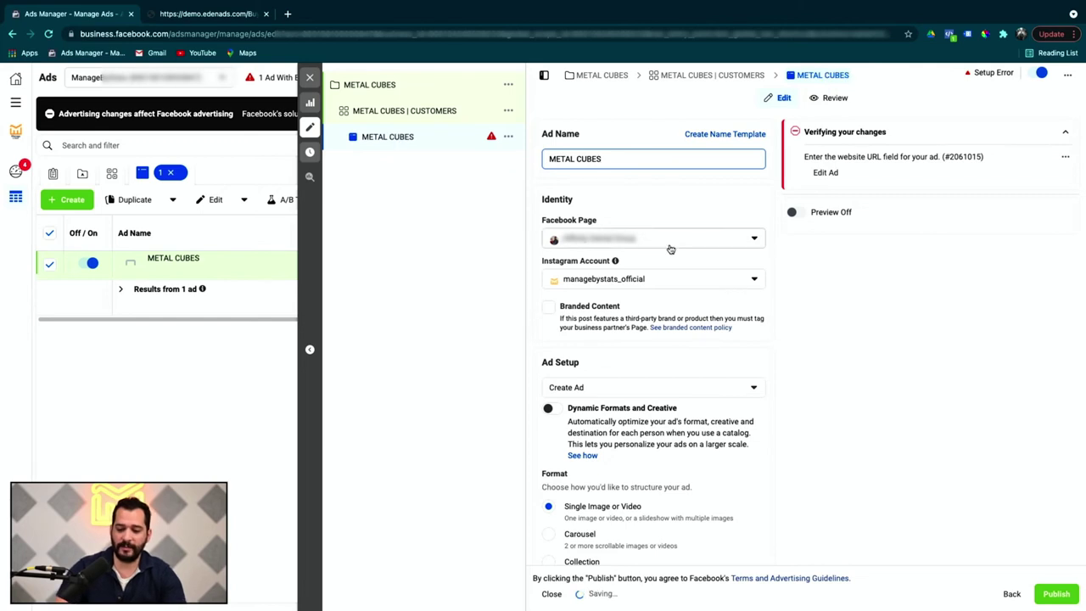
pyautogui.click(669, 241)
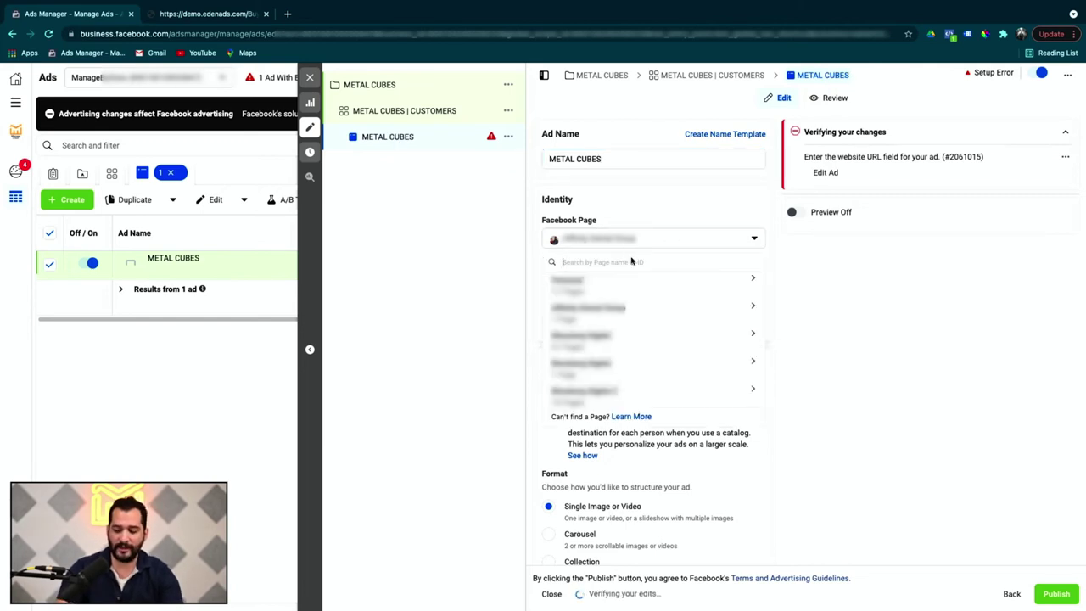
pyautogui.write('meta')
pyautogui.press('BackSpace')
pyautogui.press('BackSpace')
pyautogui.press('BackSpace')
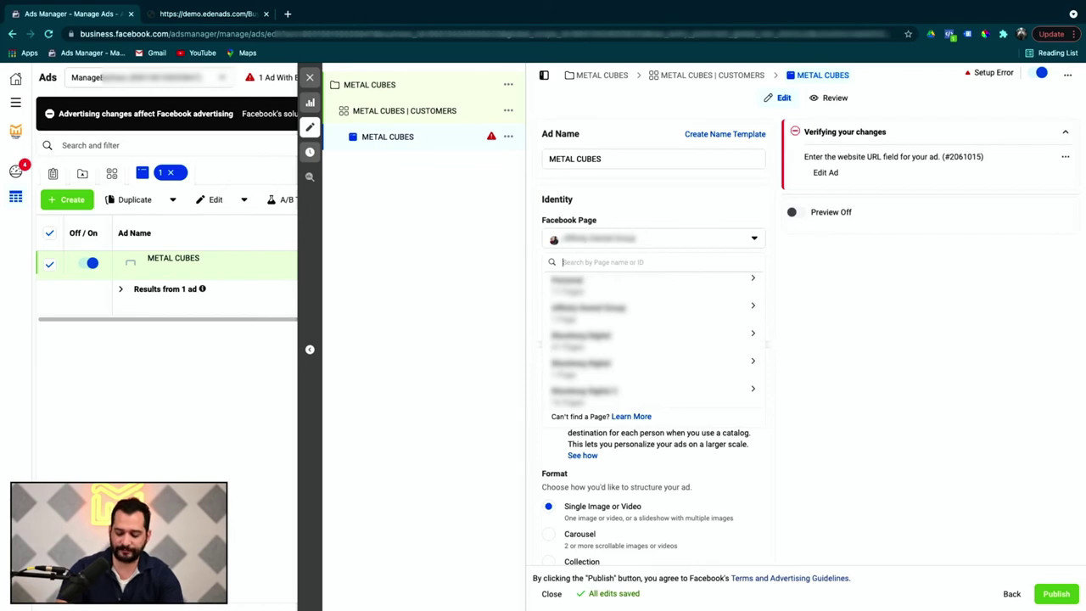
pyautogui.write('manage')
pyautogui.click(629, 308)
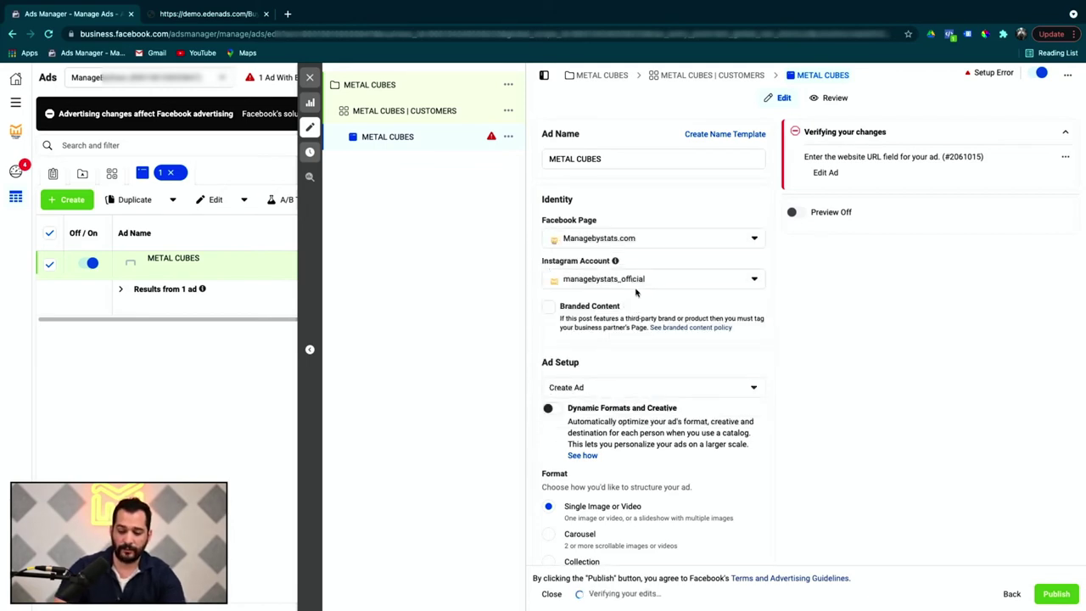
pyautogui.scroll(-1, 711, 314)
pyautogui.scroll(-2, 711, 314)
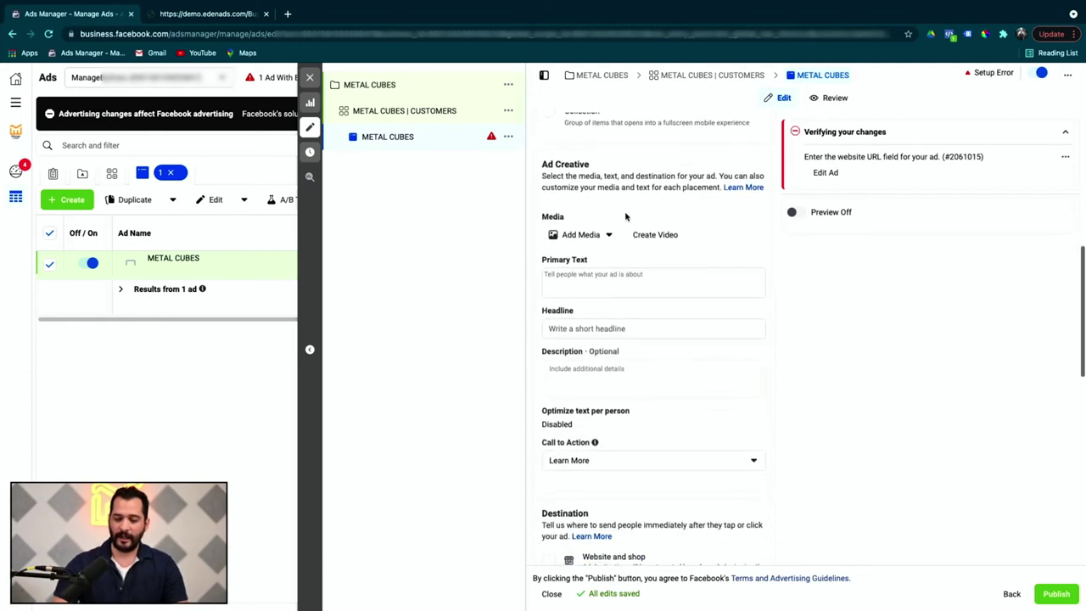
# - Add the metal cubes video as the ad's media across its 16 placements
pyautogui.scroll(3, 638, 201)
pyautogui.scroll(1, 617, 216)
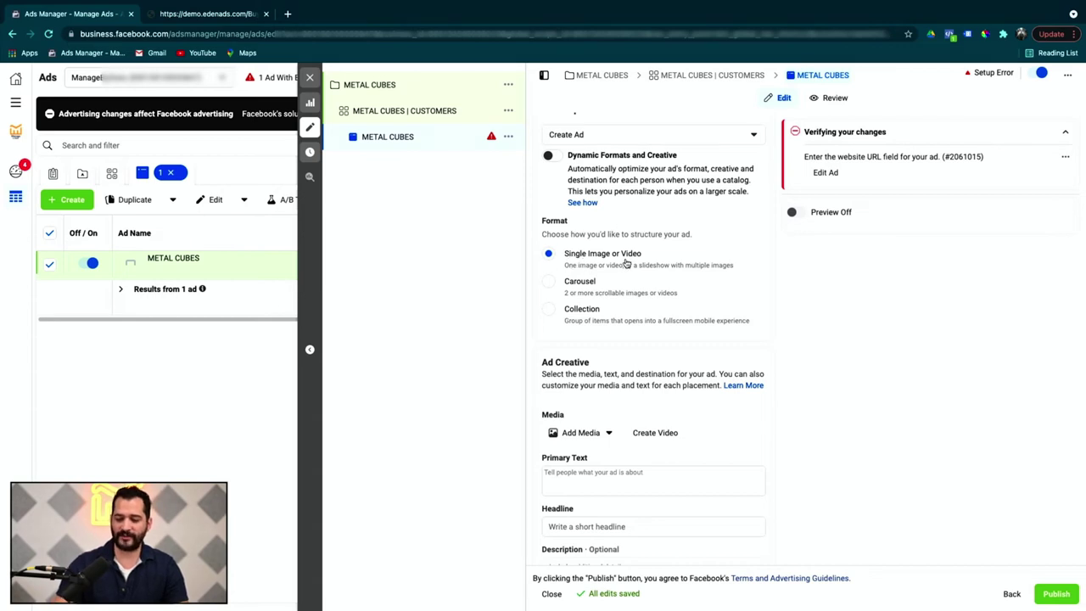
pyautogui.scroll(-1, 632, 265)
pyautogui.click(599, 382)
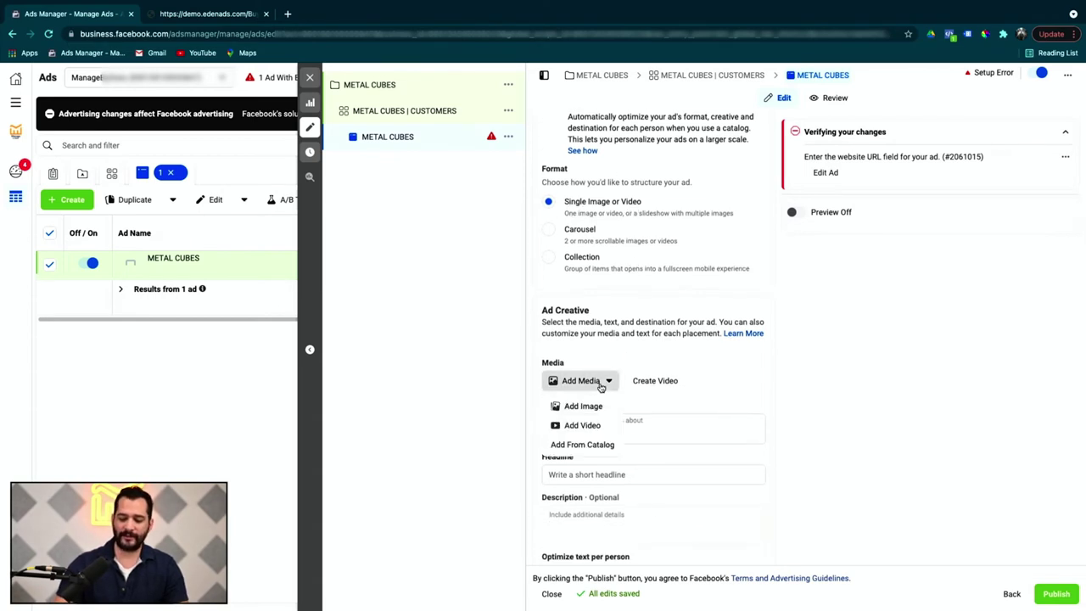
pyautogui.click(593, 426)
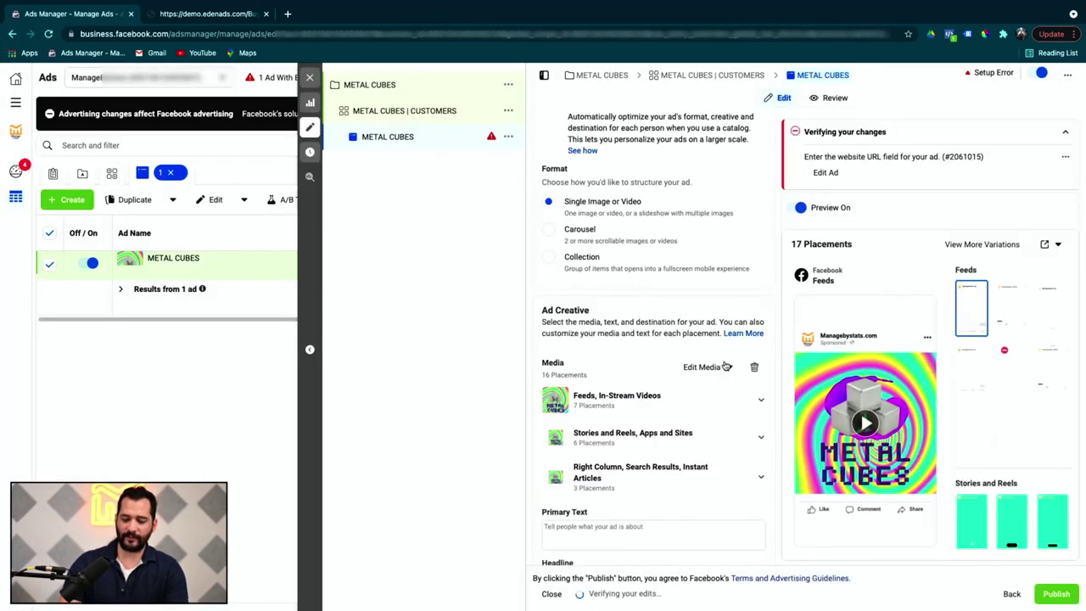
pyautogui.scroll(-1, 725, 365)
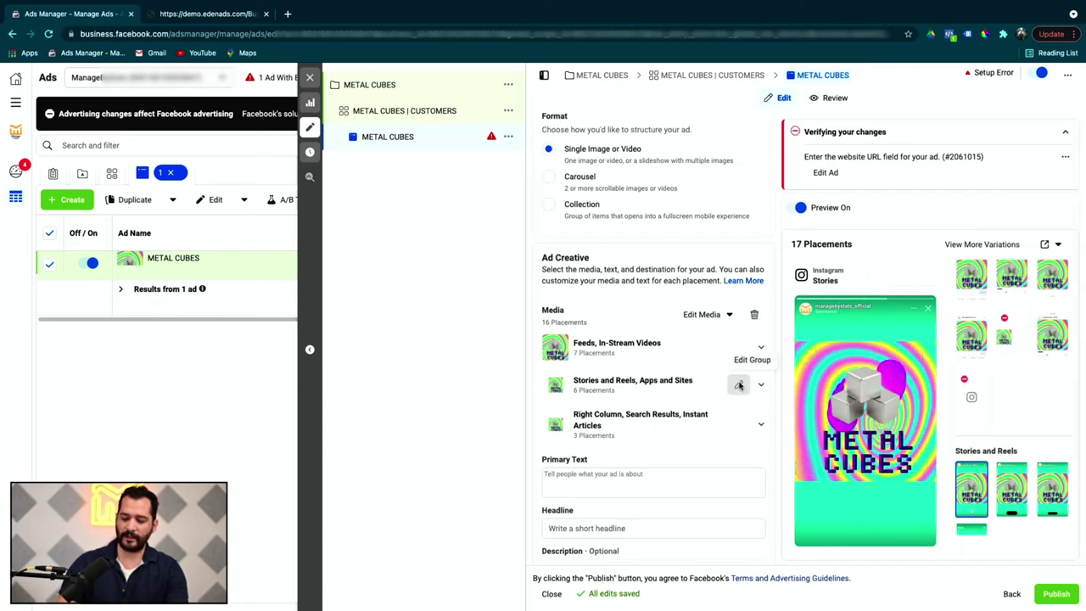
# - Swap the Stories and Reels media for the vertical metal cubes stories.mp4 video and save
pyautogui.click(738, 385)
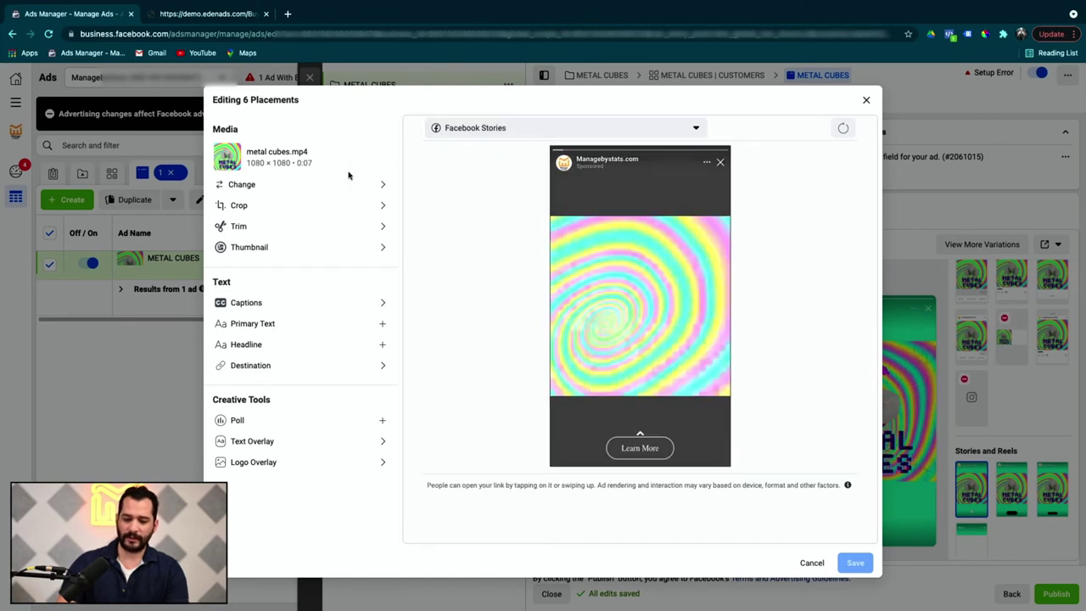
pyautogui.click(866, 101)
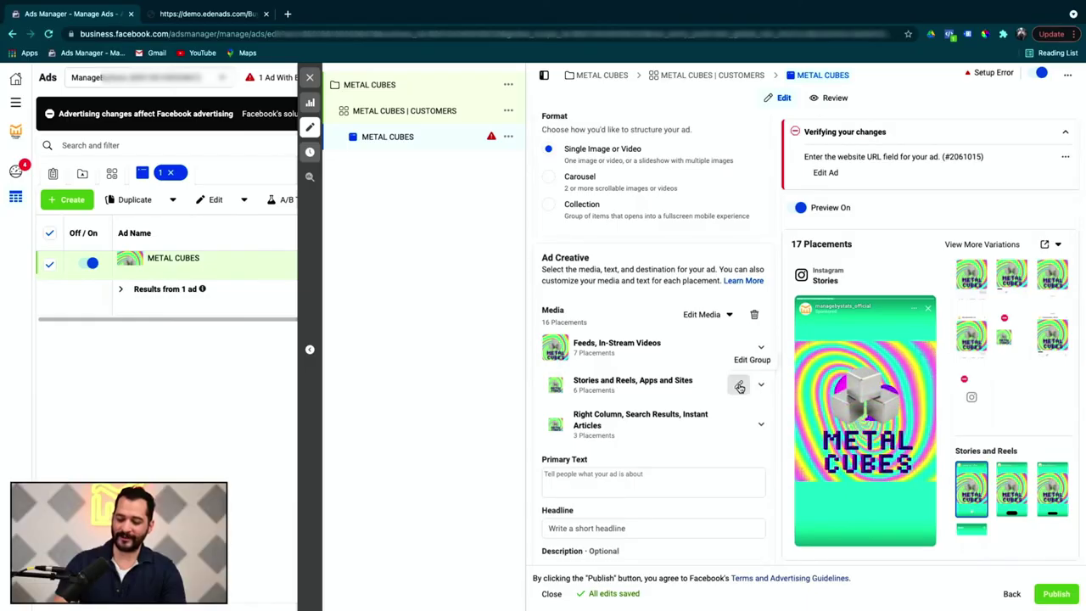
pyautogui.click(740, 386)
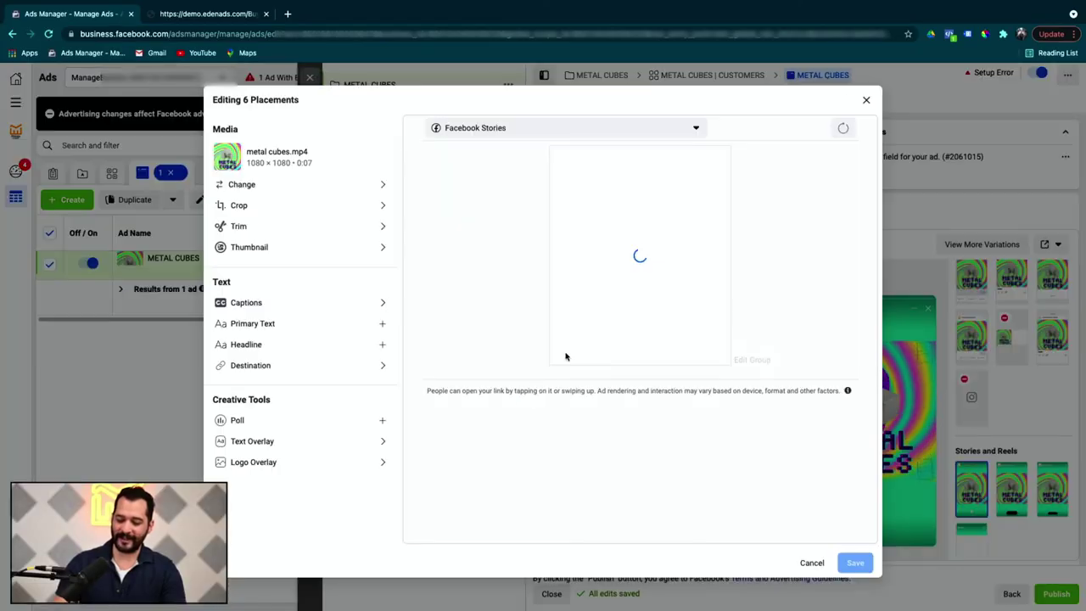
pyautogui.click(376, 189)
pyautogui.click(433, 263)
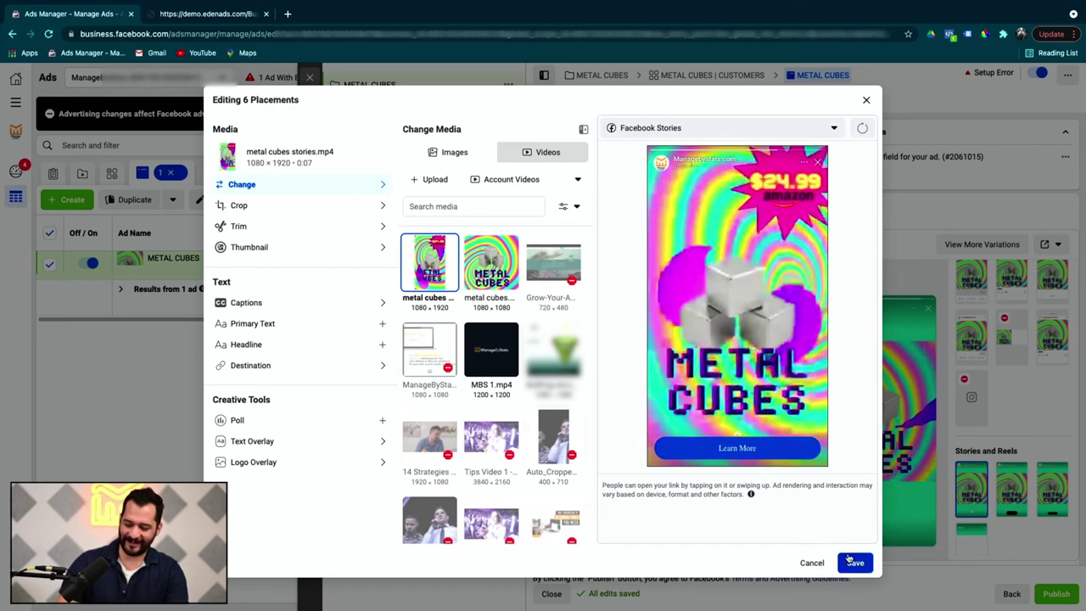
pyautogui.click(853, 563)
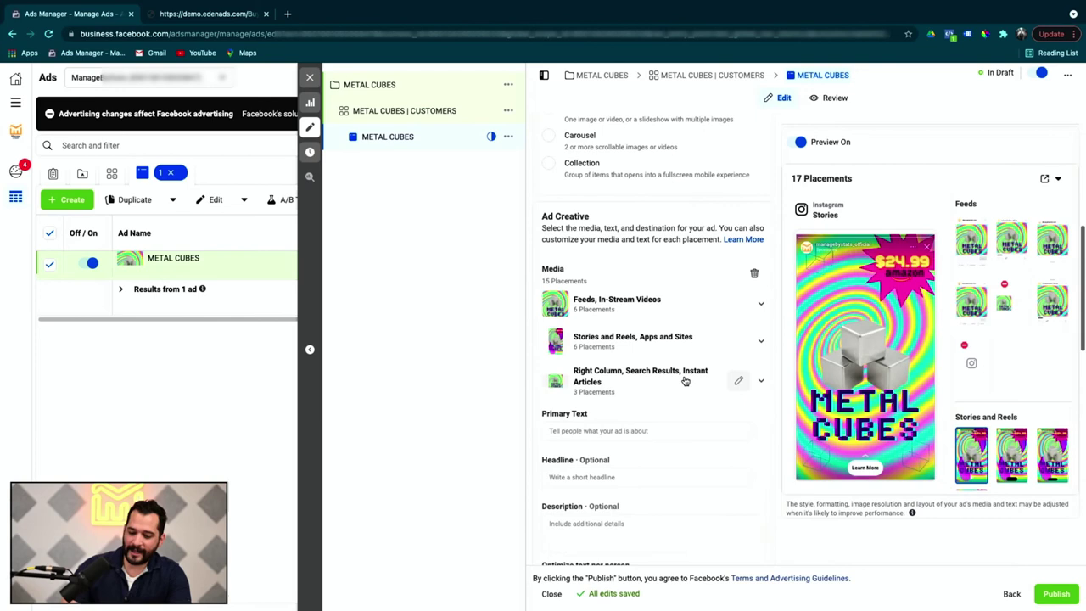
# - Enter 'demo' as the ad's primary text, headline and description
pyautogui.scroll(-1, 684, 381)
pyautogui.click(631, 393)
pyautogui.write('demo')
pyautogui.click(582, 456)
pyautogui.write('d')
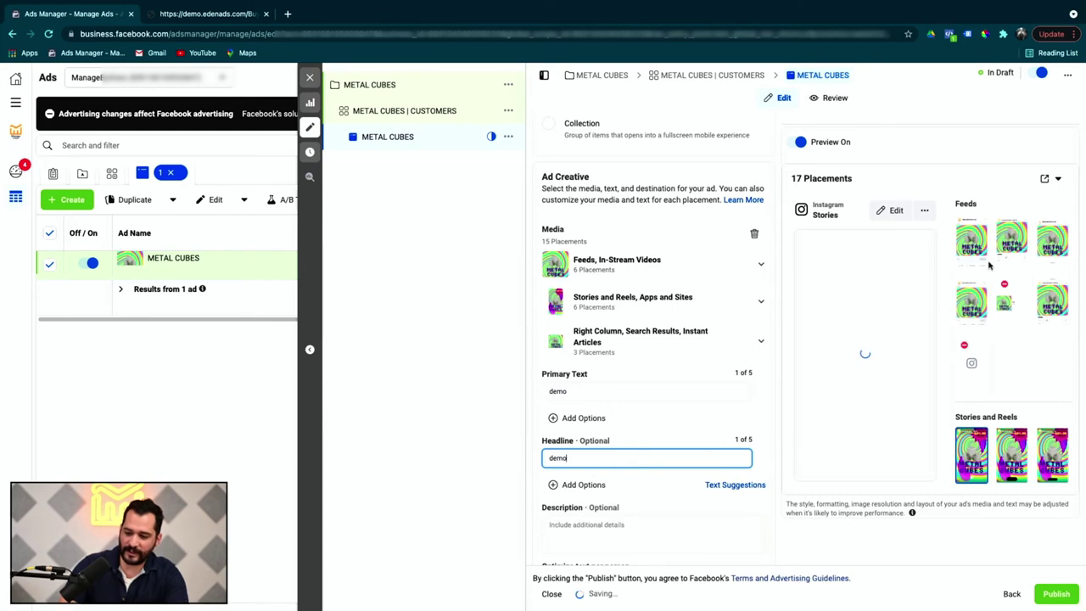
pyautogui.click(653, 524)
pyautogui.write('demo')
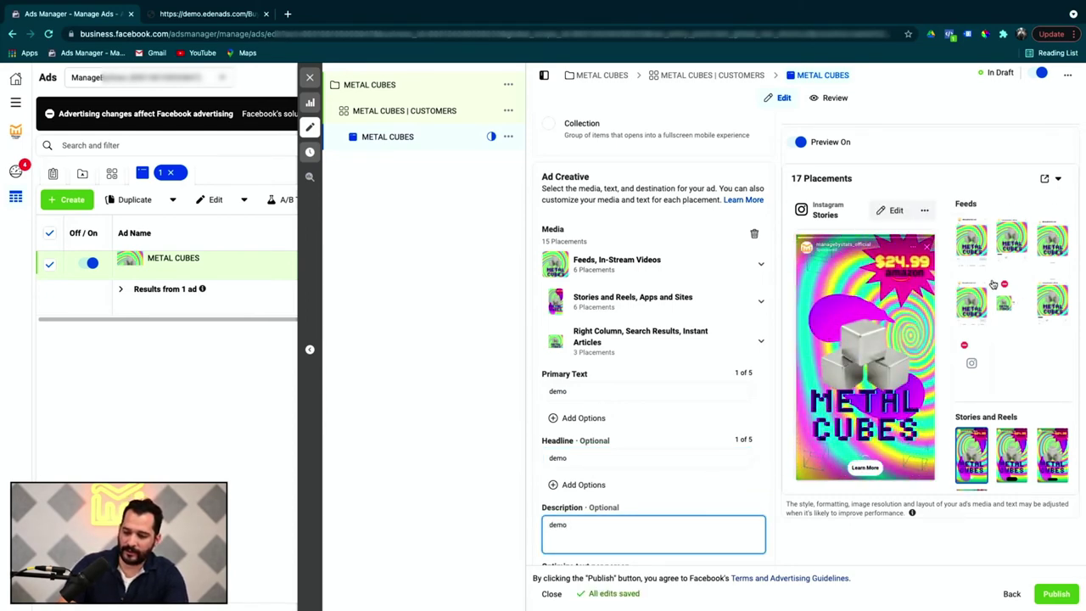
# - Preview the Facebook Feeds placement and set the call to action to Shop Now
pyautogui.click(979, 259)
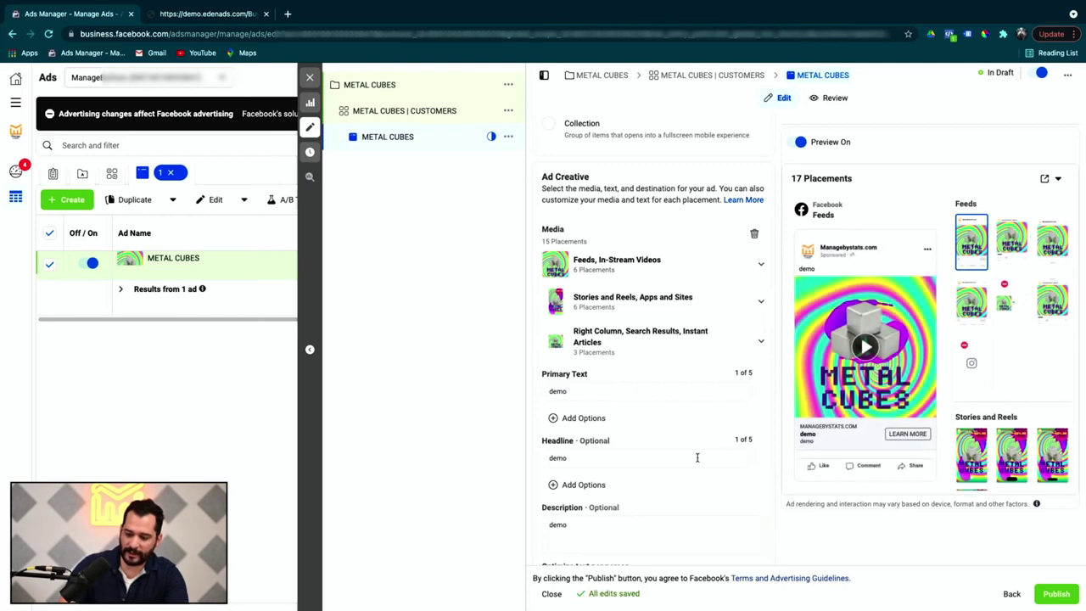
pyautogui.scroll(-3, 698, 458)
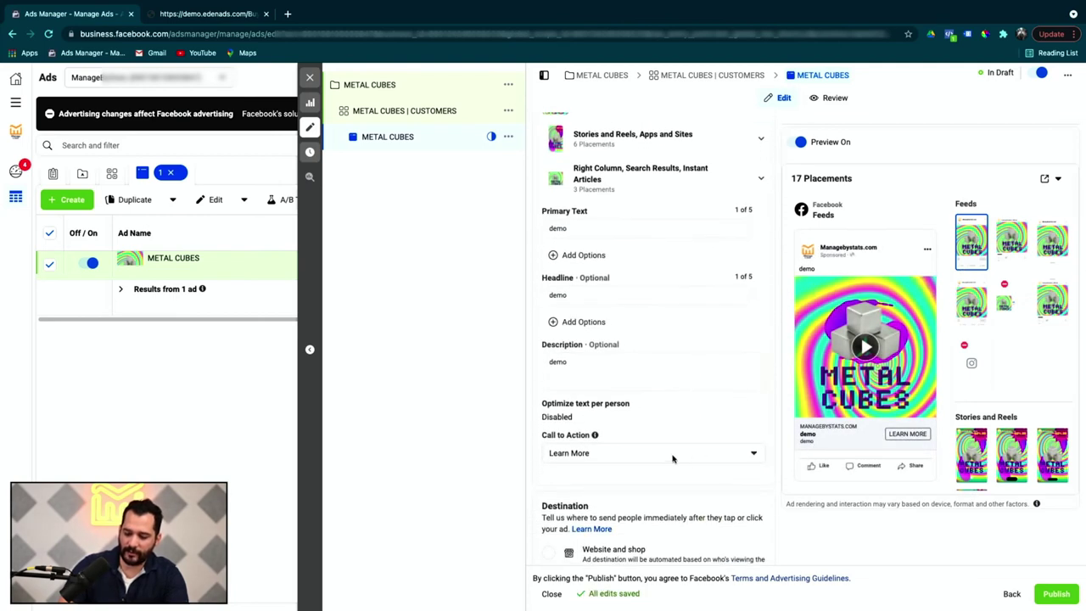
pyautogui.click(654, 455)
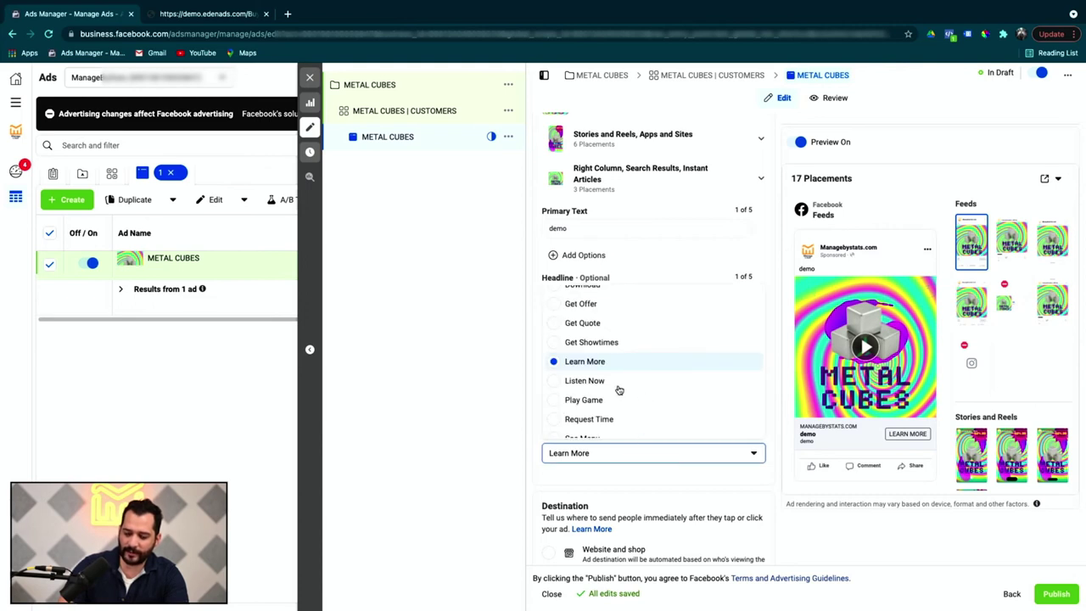
pyautogui.scroll(-1, 620, 389)
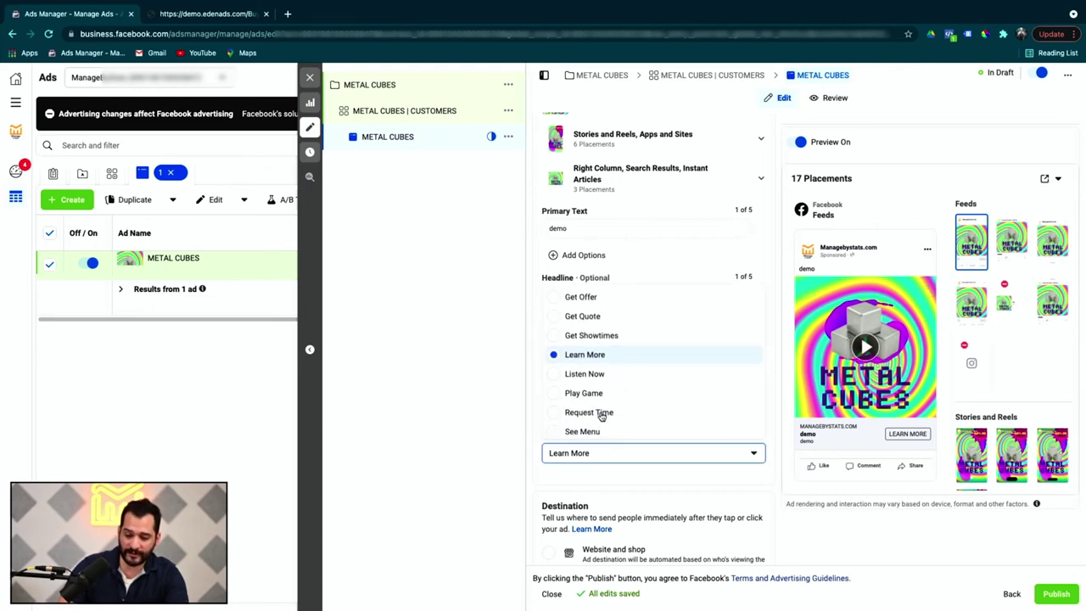
pyautogui.scroll(5, 601, 416)
pyautogui.scroll(2, 601, 416)
pyautogui.click(583, 295)
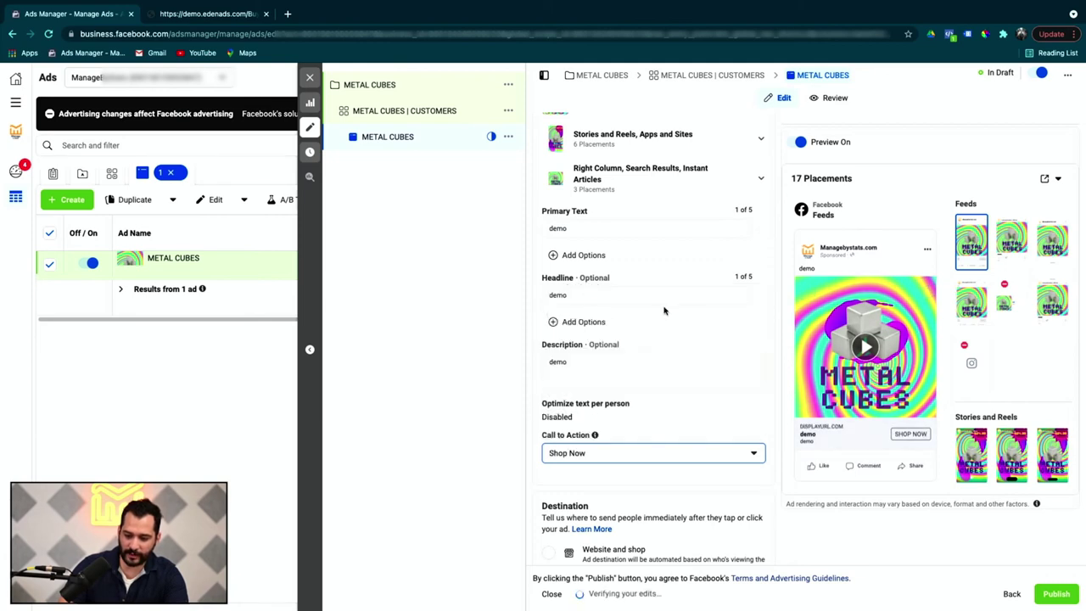
# - Copy the landing page address demo.edenads.com/BuyCubes into the ad's Website URL
pyautogui.scroll(-3, 751, 357)
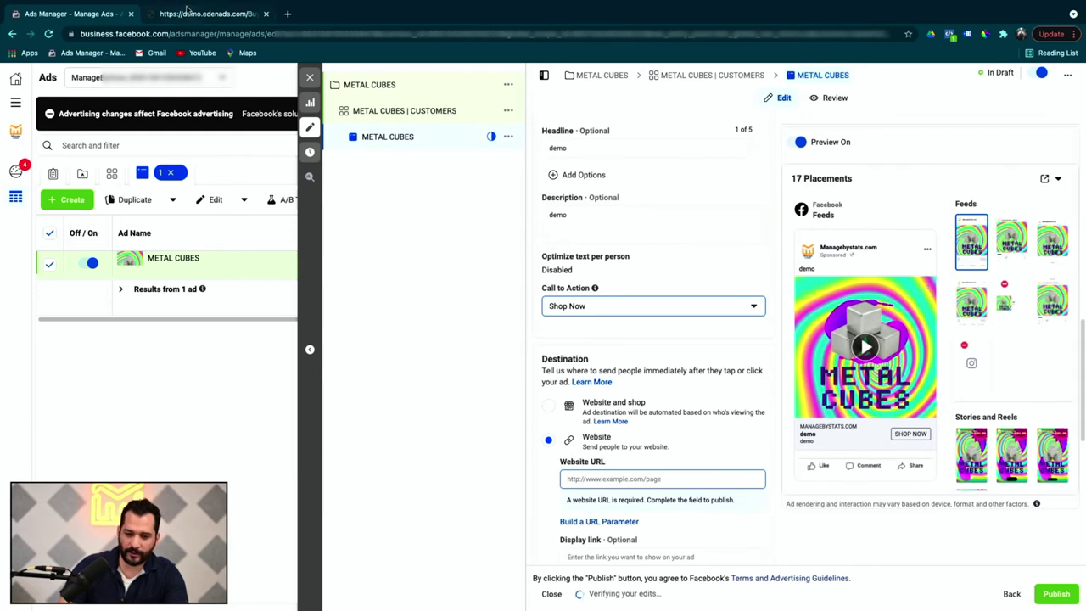
pyautogui.click(186, 9)
pyautogui.click(168, 34)
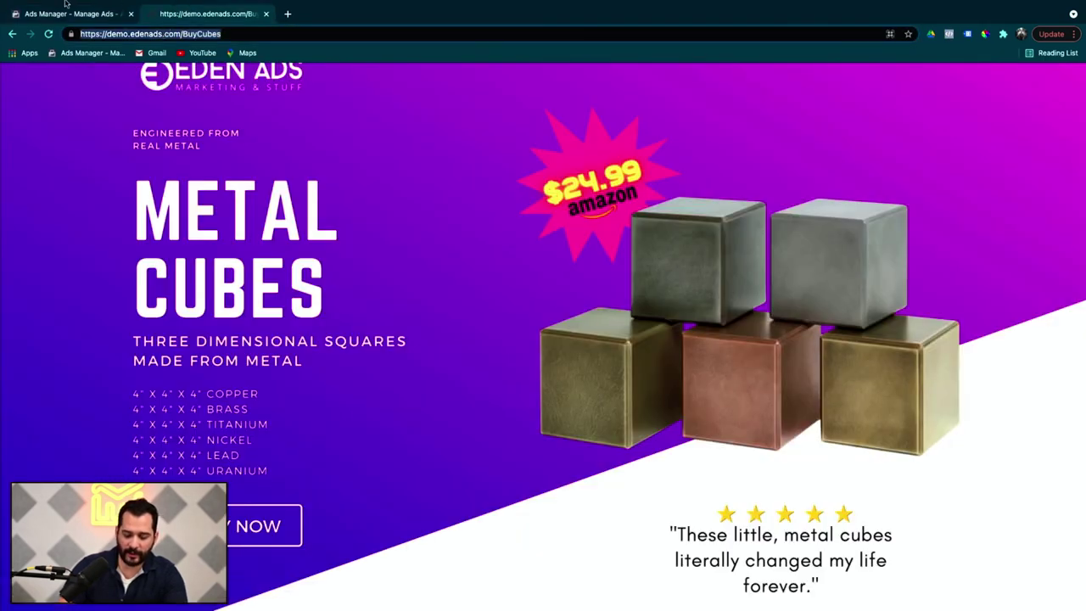
pyautogui.moveTo(66, 4)
pyautogui.click(67, 43)
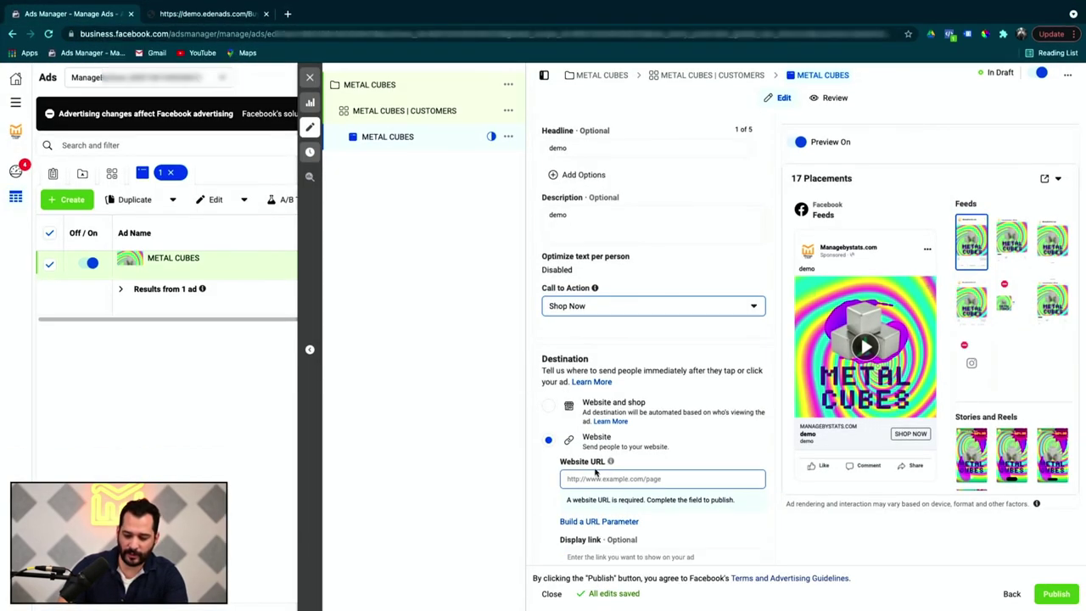
pyautogui.scroll(-5, 726, 447)
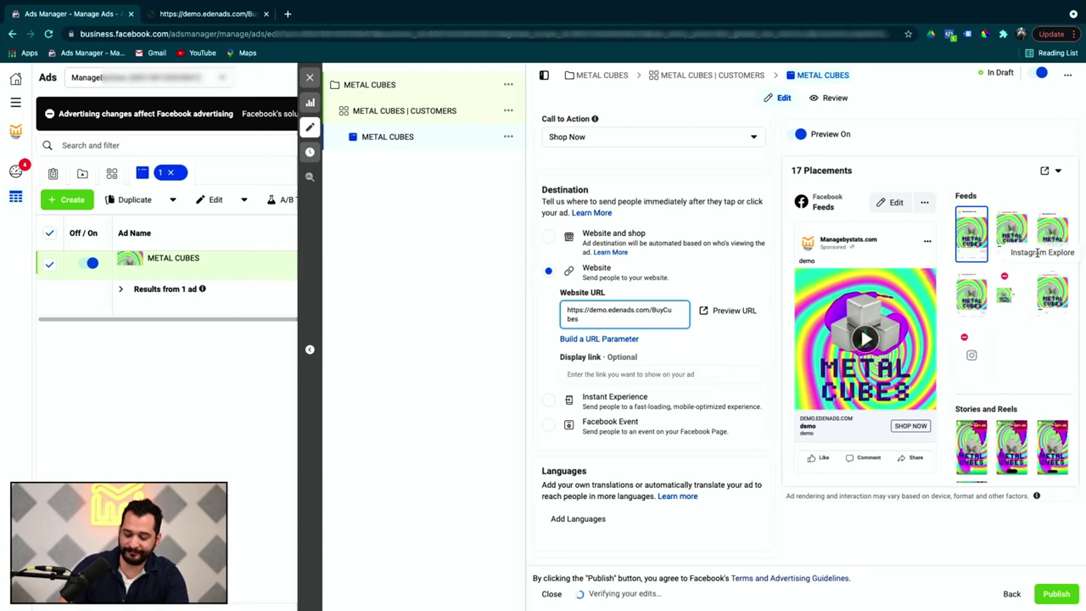
pyautogui.click(1059, 170)
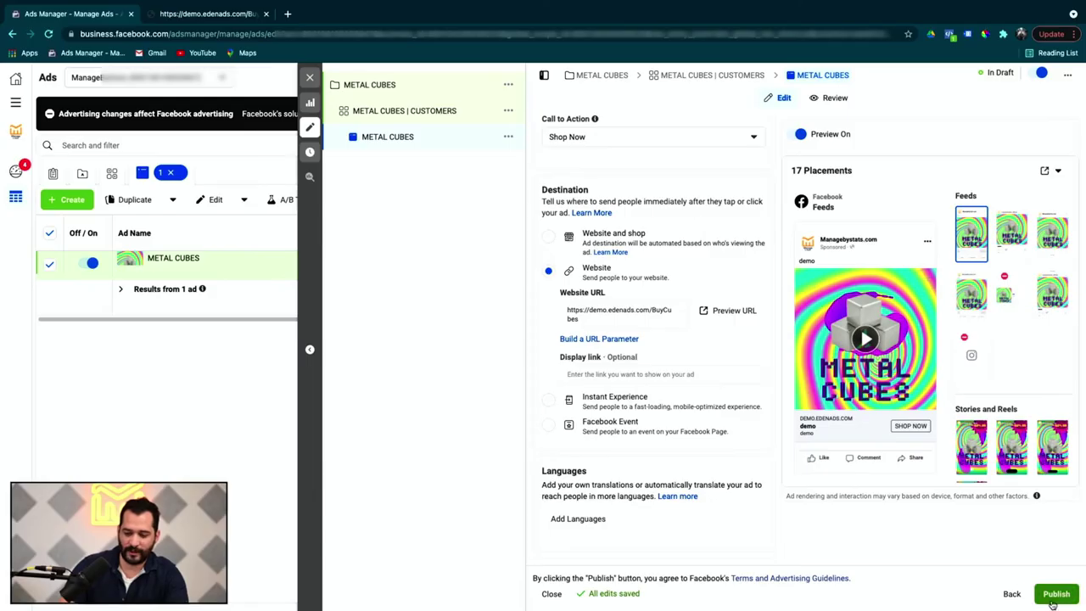
# - Publish the METAL CUBES campaign
pyautogui.moveTo(841, 312)
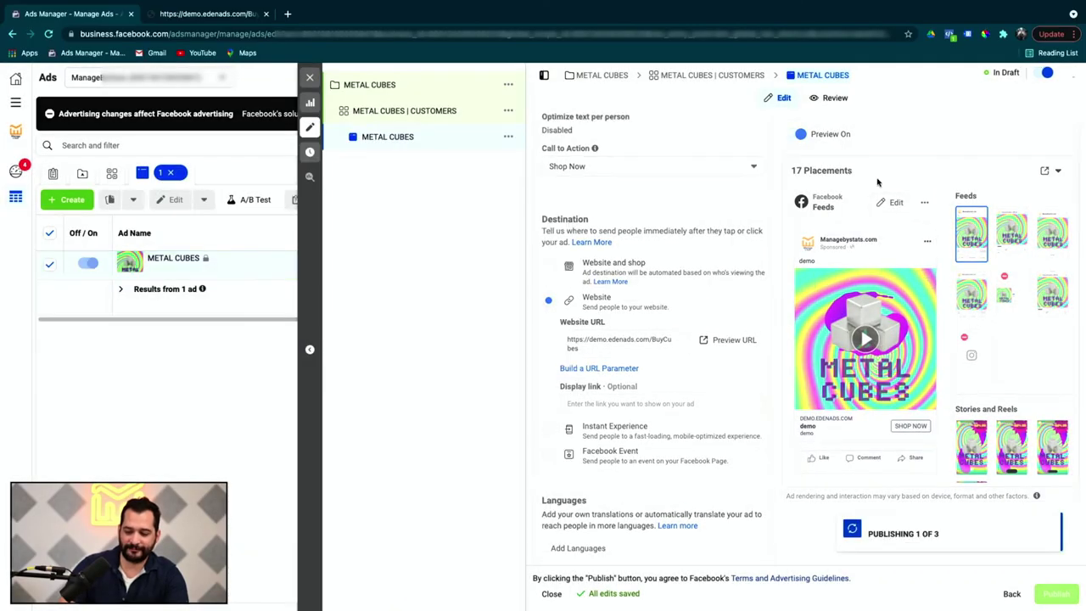